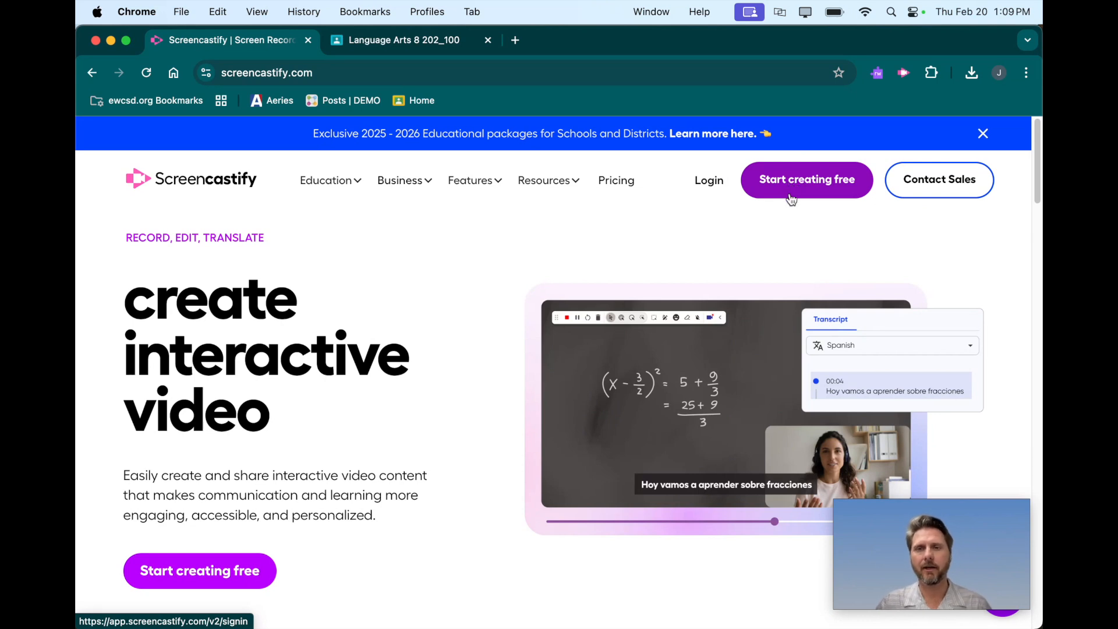
Log in to Screencastify with the teacher's Google account.
{"action": "left_click", "coordinate": [713, 184]}
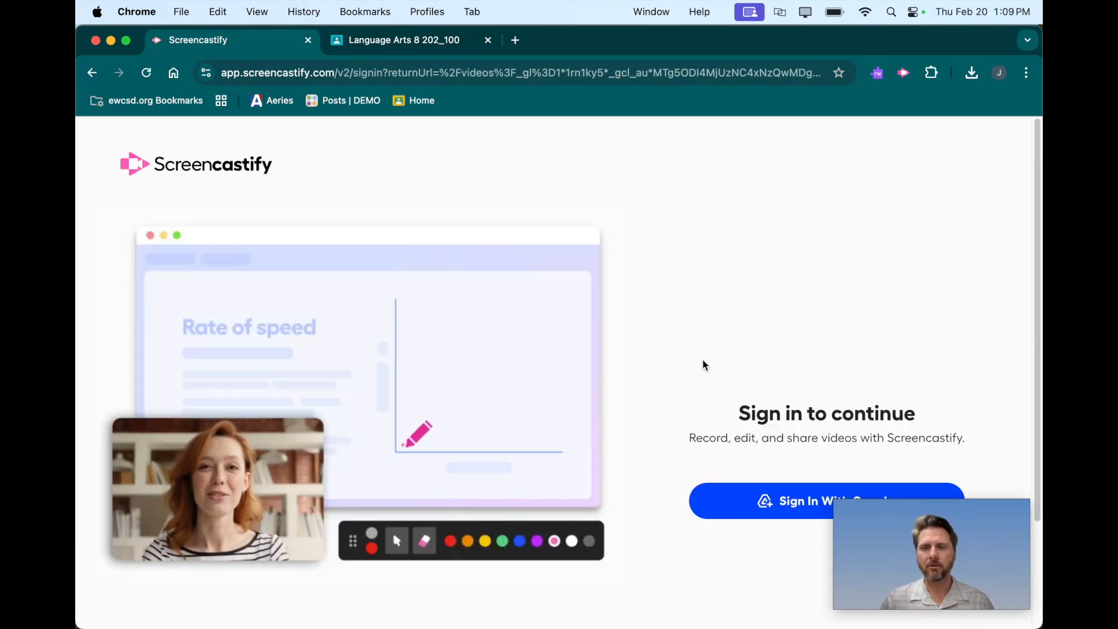
{"action": "left_click_drag", "start_coordinate": [846, 518], "coordinate": [843, 549]}
{"action": "left_click", "coordinate": [829, 502]}
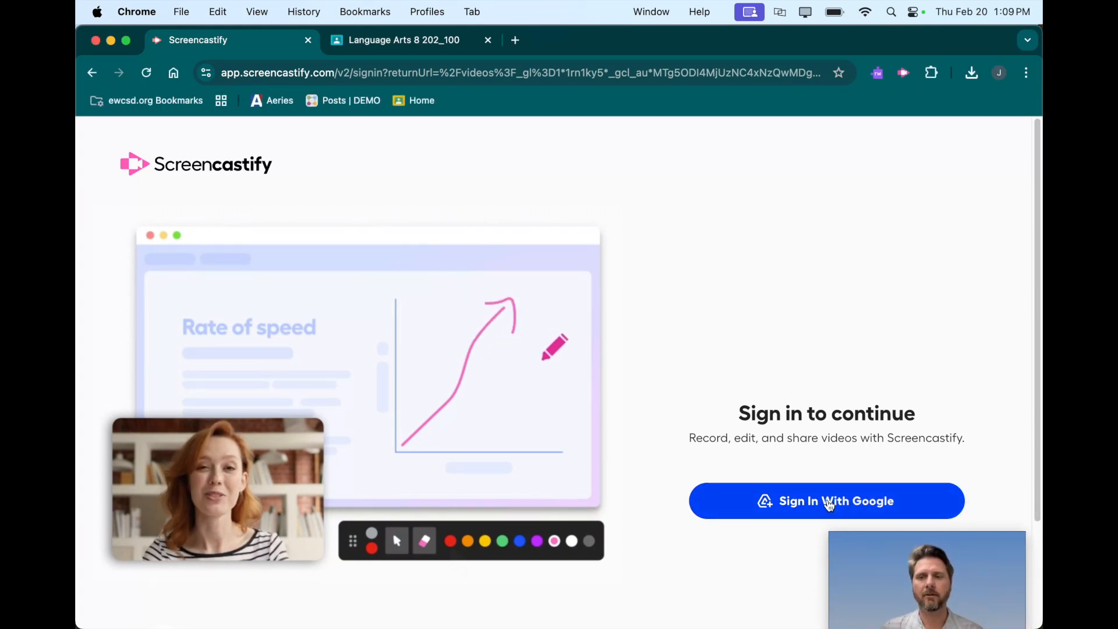
{"action": "left_click_drag", "start_coordinate": [871, 553], "coordinate": [875, 525]}
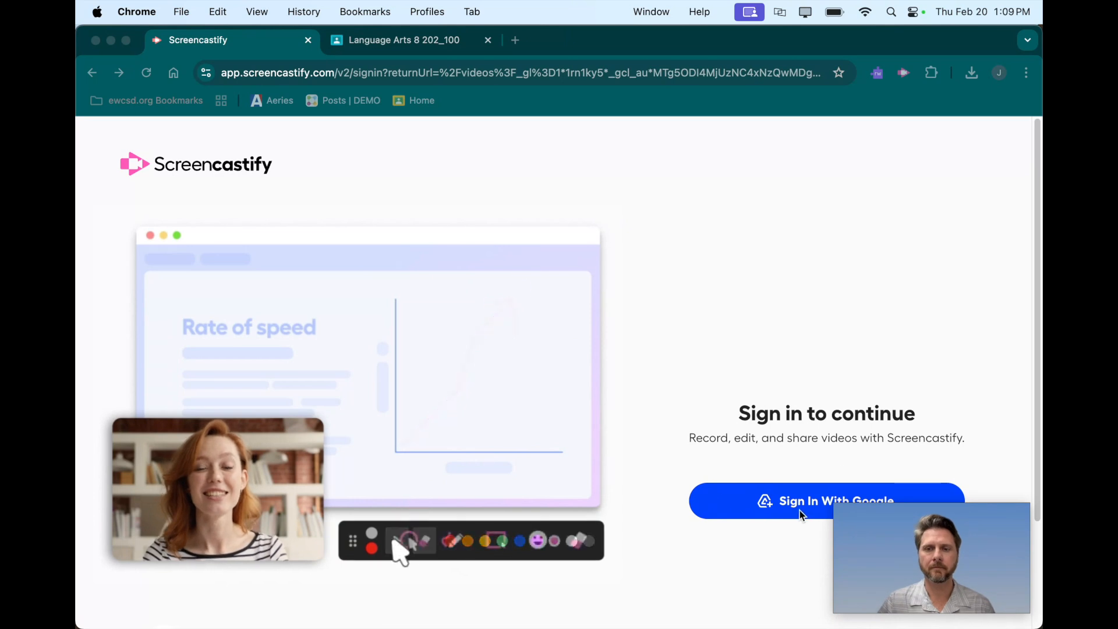
{"action": "left_click", "coordinate": [766, 496]}
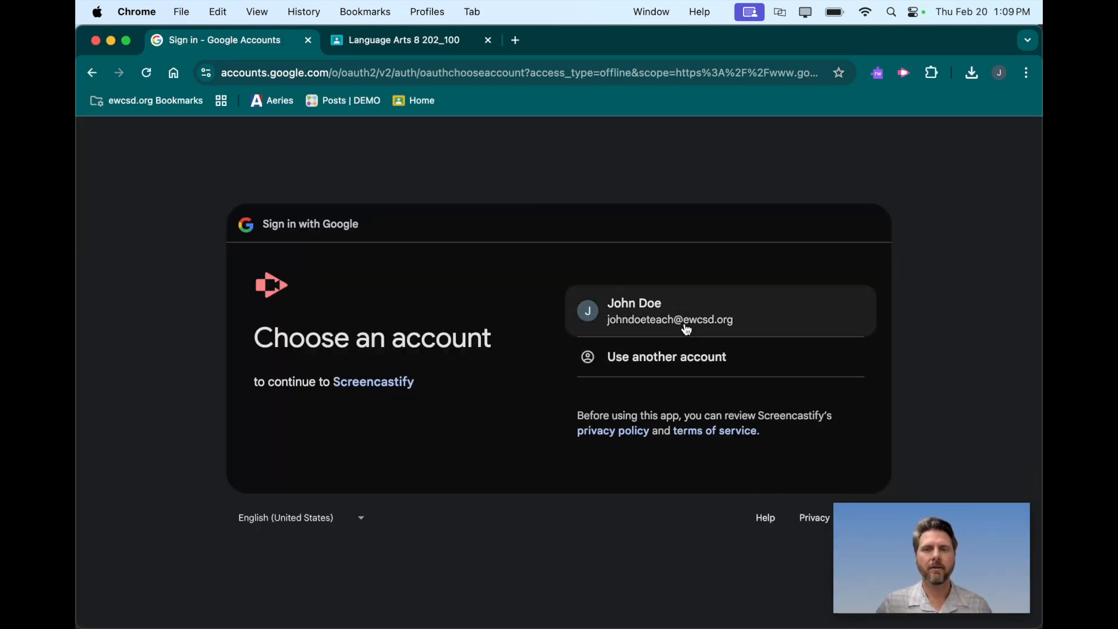
{"action": "left_click", "coordinate": [631, 303]}
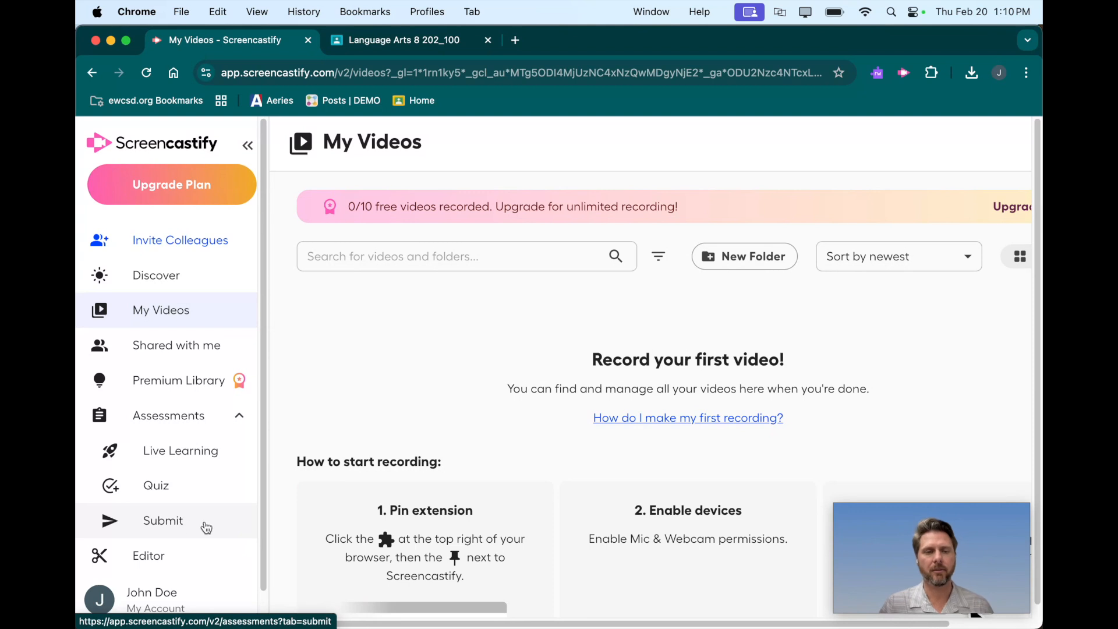
Look through the Submit assessments page, comparing it with the All assessments view and reviewing its templates and assignment list.
{"action": "left_click", "coordinate": [159, 526]}
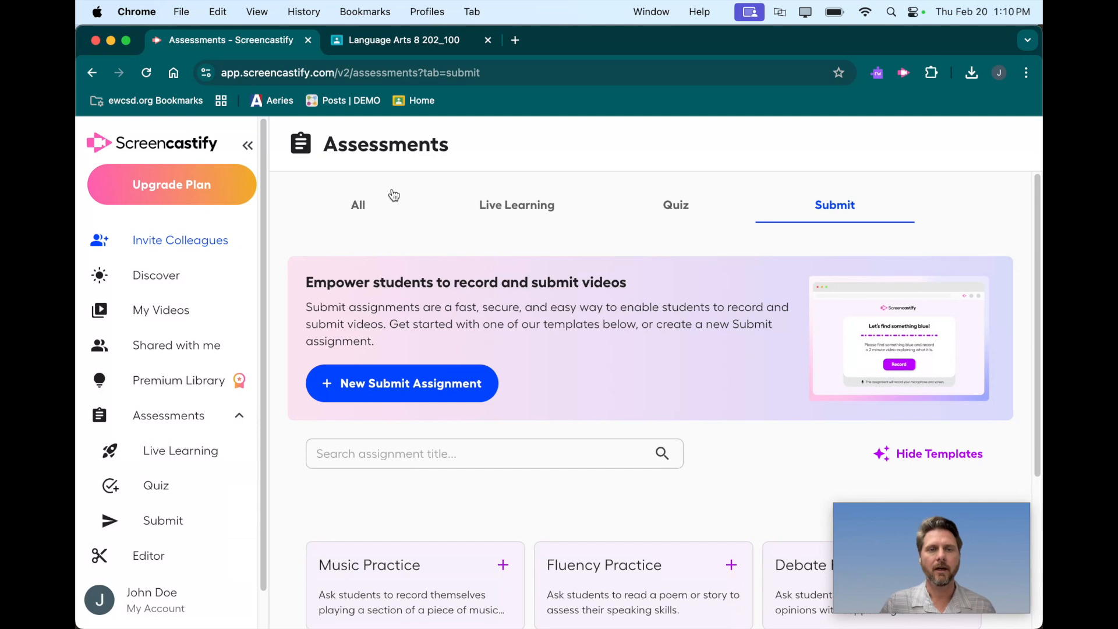
{"action": "left_click", "coordinate": [361, 205]}
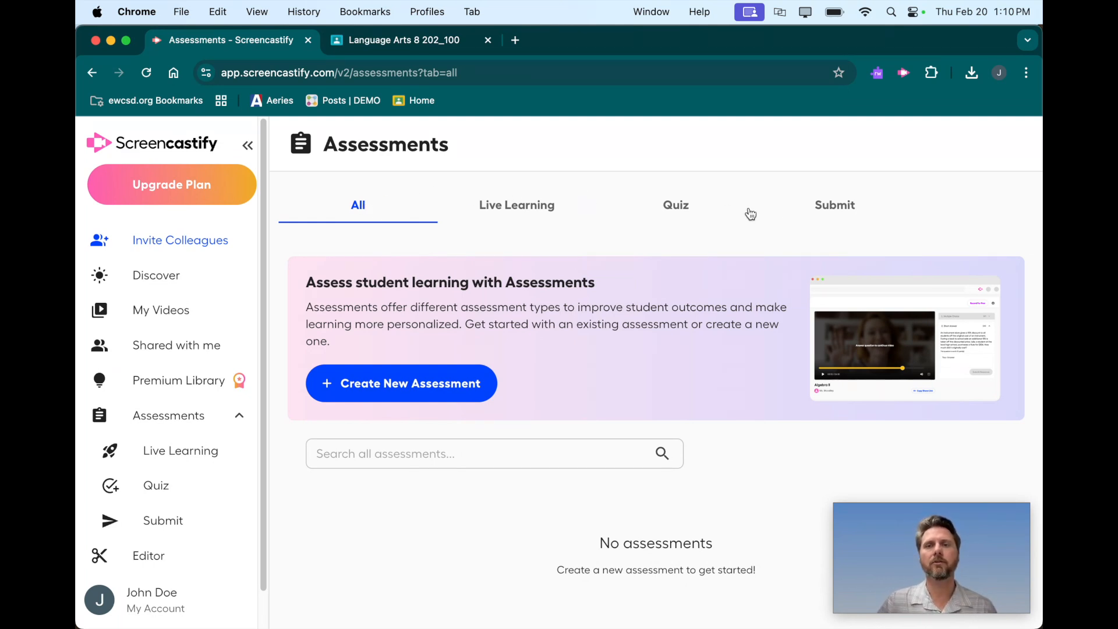
{"action": "left_click", "coordinate": [846, 210]}
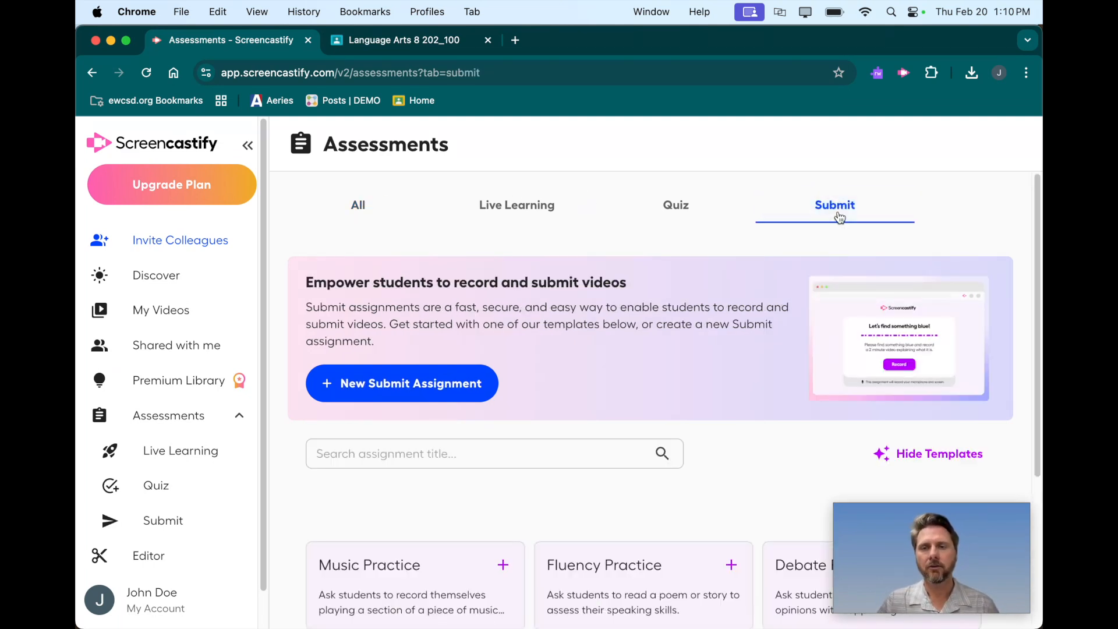
{"action": "scroll", "coordinate": [562, 355], "scroll_direction": "down", "scroll_amount": 5}
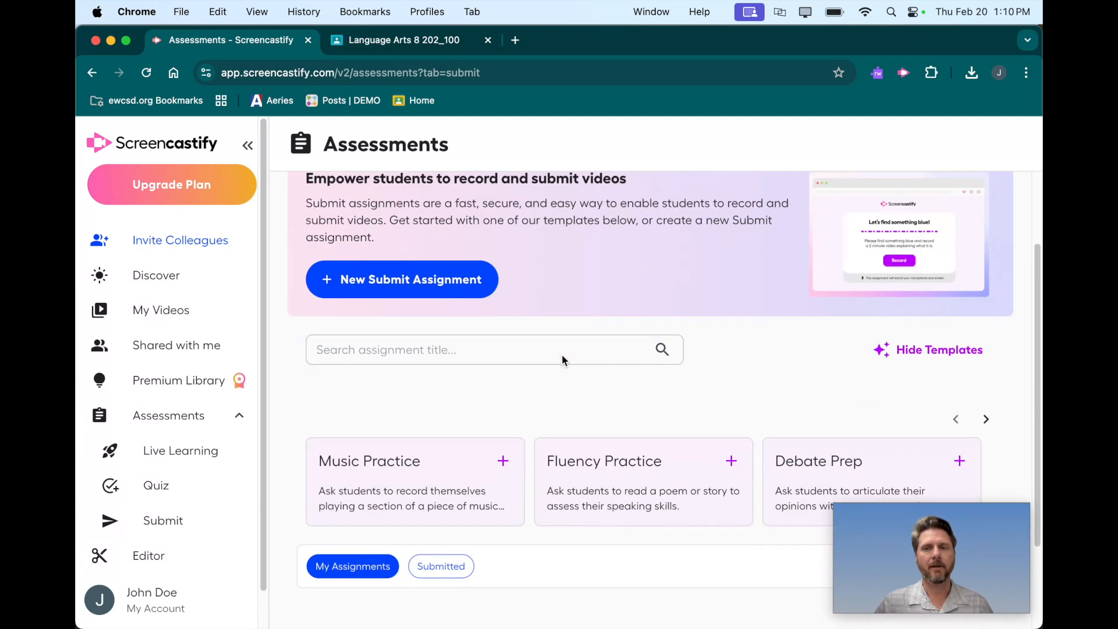
{"action": "scroll", "coordinate": [645, 405], "scroll_direction": "down", "scroll_amount": 1}
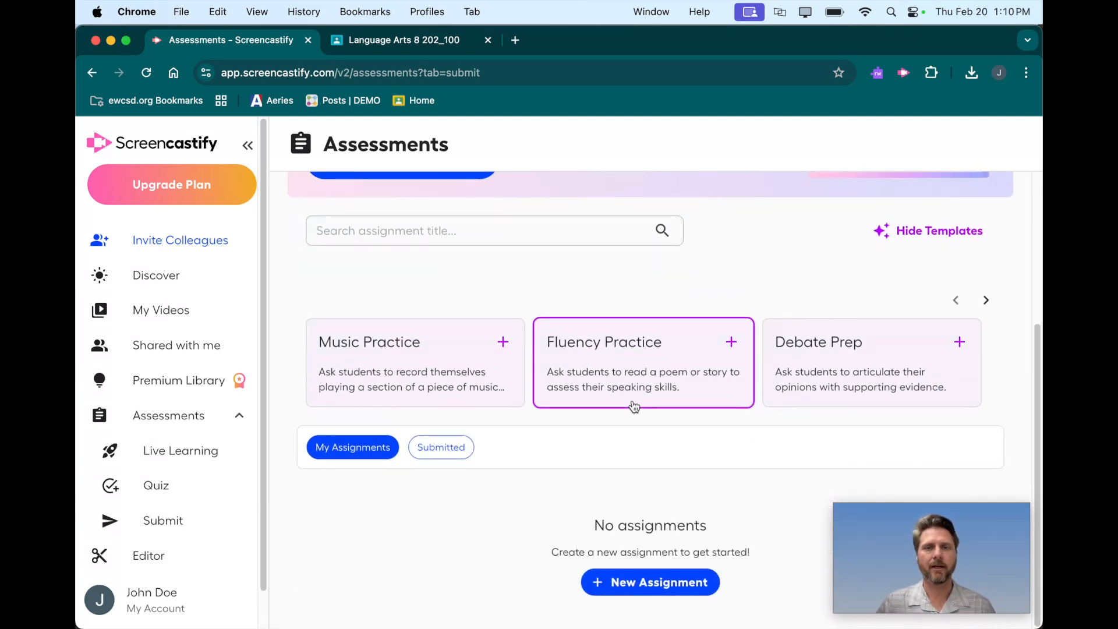
{"action": "scroll", "coordinate": [634, 406], "scroll_direction": "up", "scroll_amount": 5}
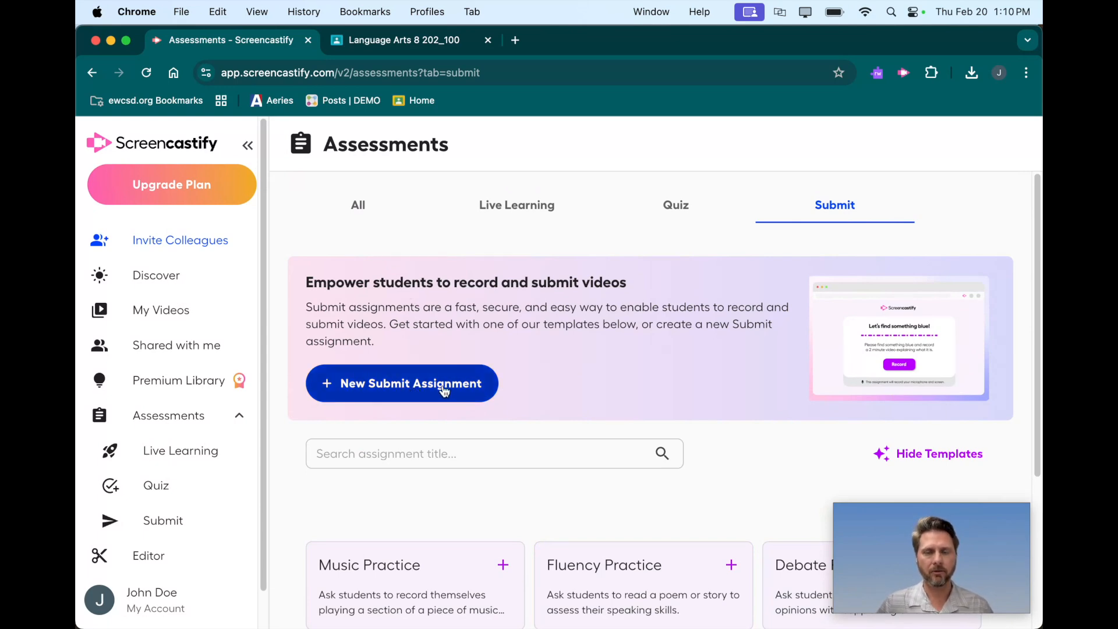
{"action": "scroll", "coordinate": [578, 394], "scroll_direction": "down", "scroll_amount": 5}
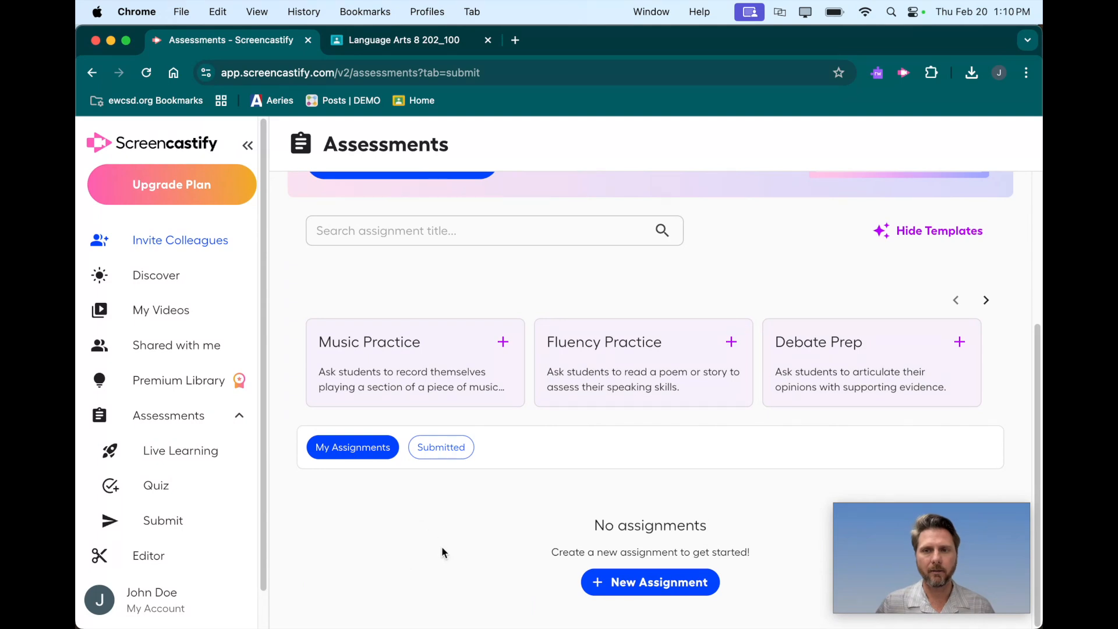
{"action": "scroll", "coordinate": [441, 546], "scroll_direction": "up", "scroll_amount": 4}
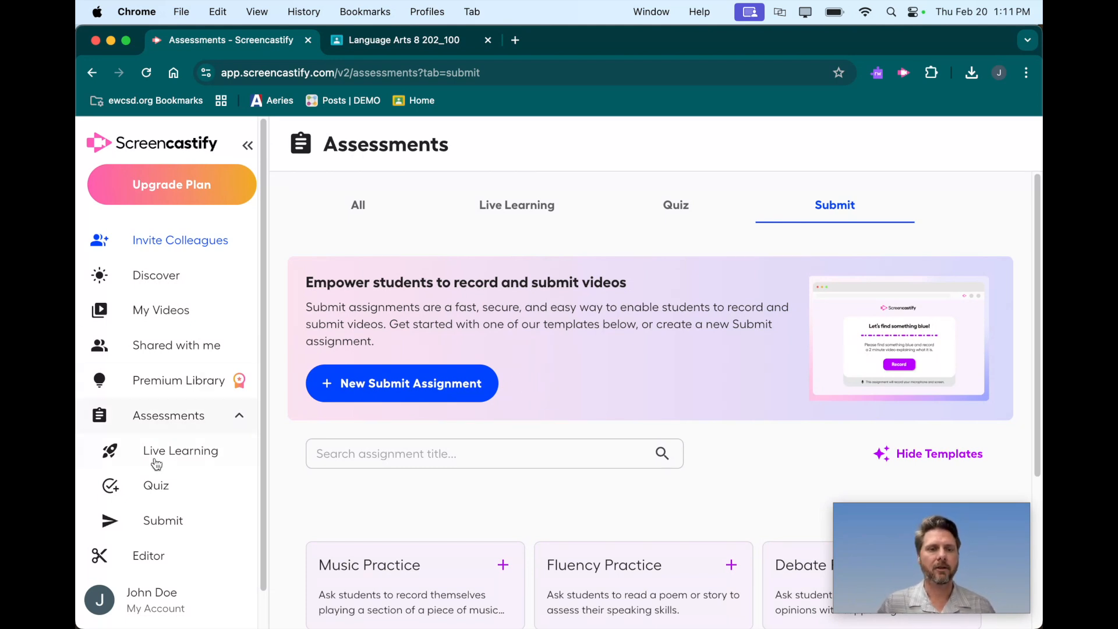
Check the Google Classroom Integration in the account settings and return to the Submit assessments.
{"action": "left_click", "coordinate": [165, 596]}
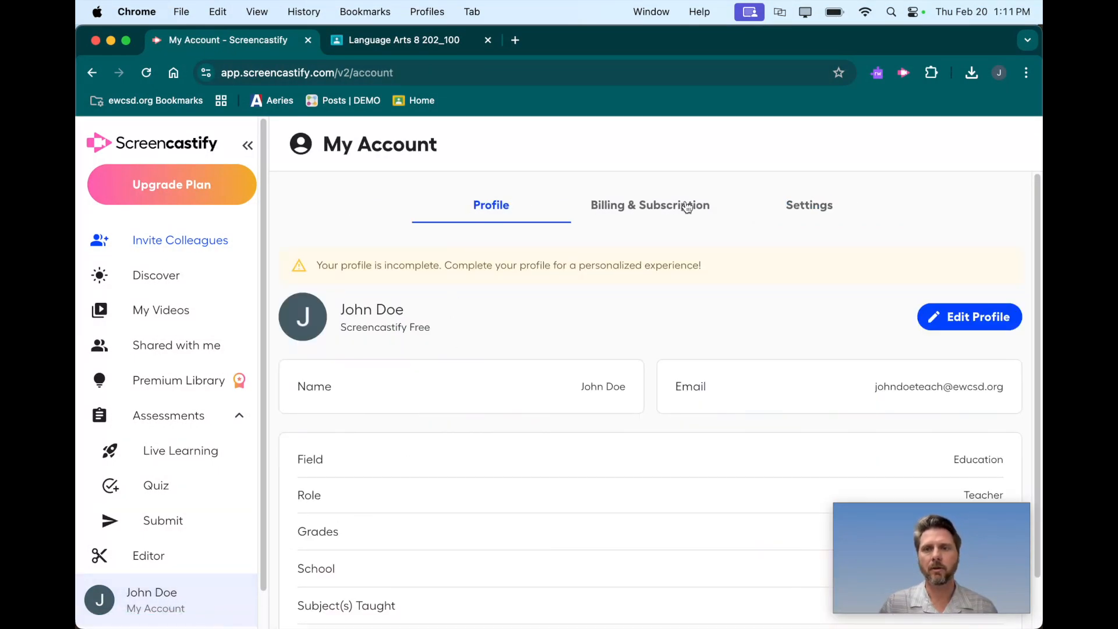
{"action": "left_click", "coordinate": [808, 206]}
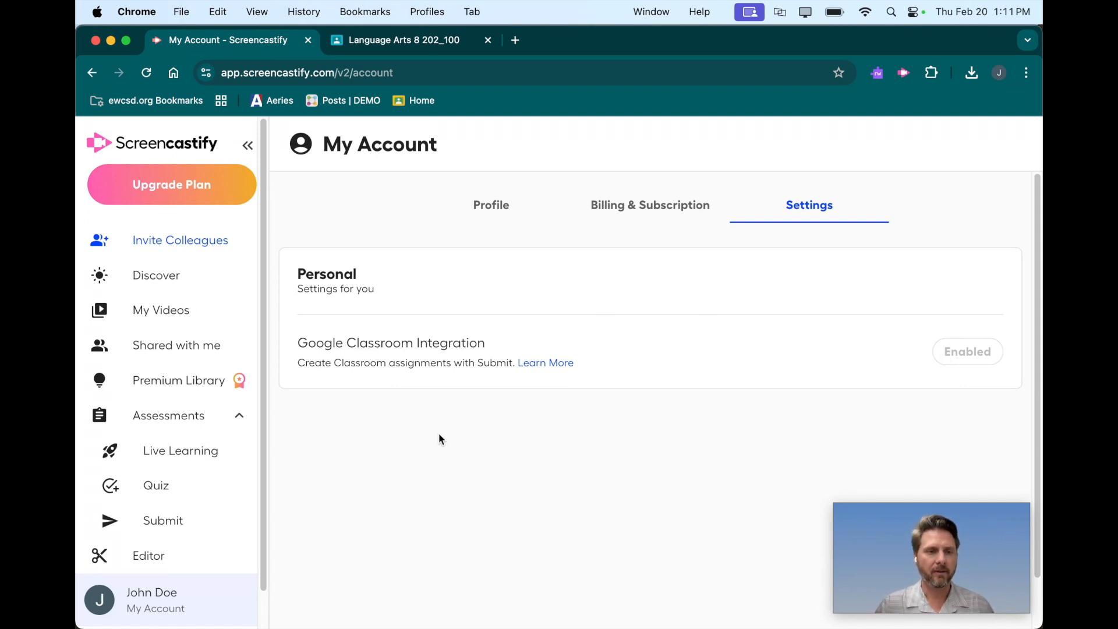
{"action": "left_click", "coordinate": [161, 520]}
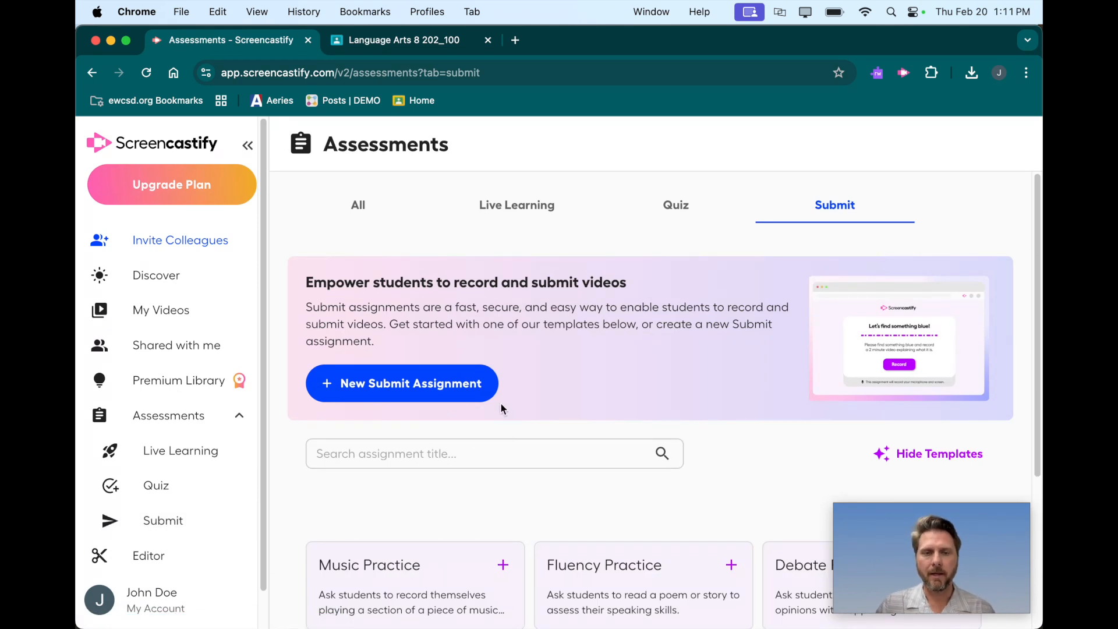
Start a new Submit assignment titled "Assignment 1" with the instructions "Do things".
{"action": "left_click", "coordinate": [430, 386]}
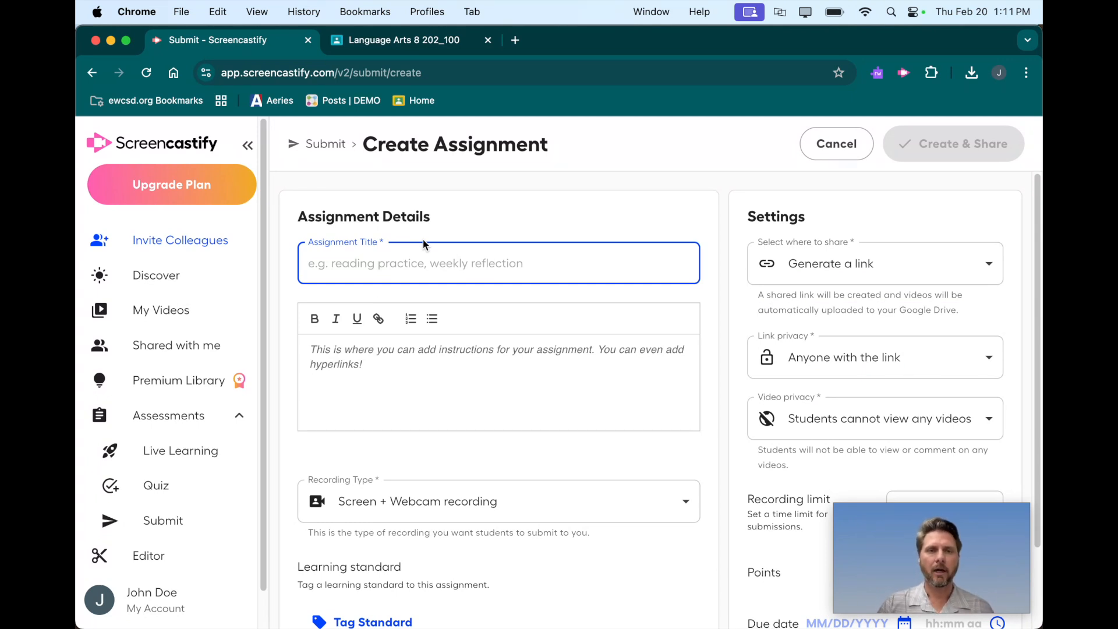
{"action": "left_click", "coordinate": [376, 265]}
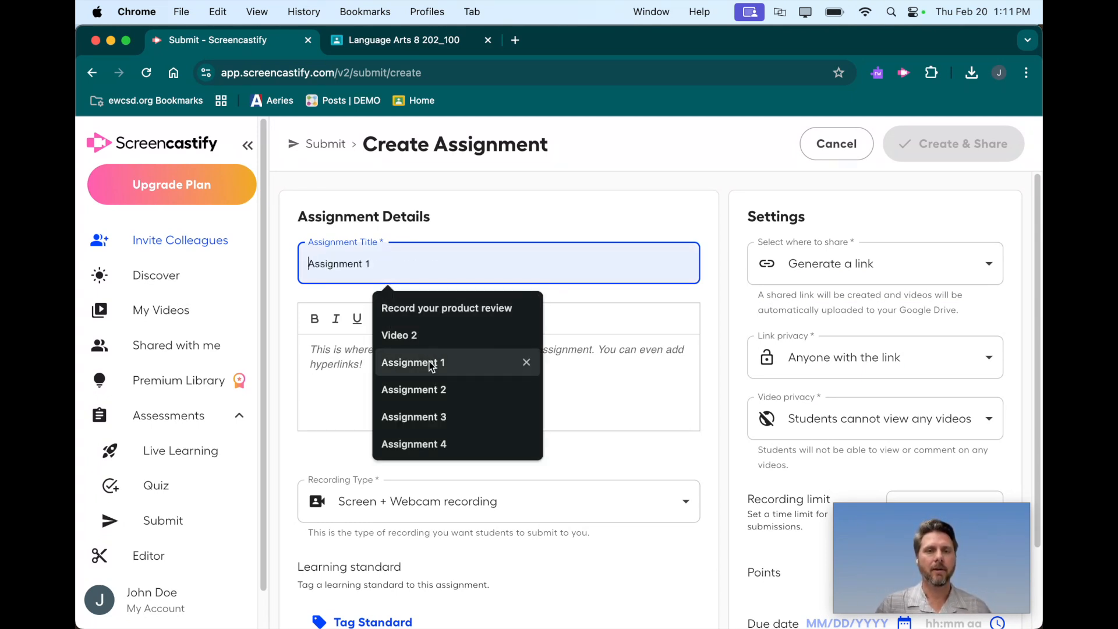
{"action": "left_click", "coordinate": [511, 362]}
{"action": "left_click", "coordinate": [373, 368]}
{"action": "type", "text": "Do things"}
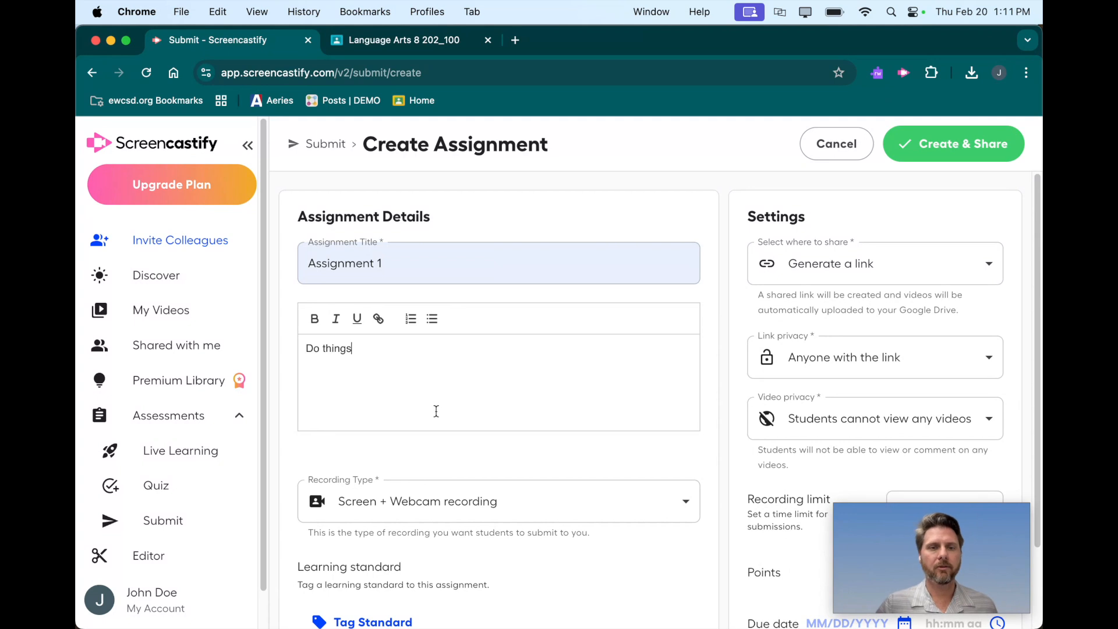
Set the assignment's recording type to Webcam recording only.
{"action": "scroll", "coordinate": [437, 410], "scroll_direction": "down", "scroll_amount": 3}
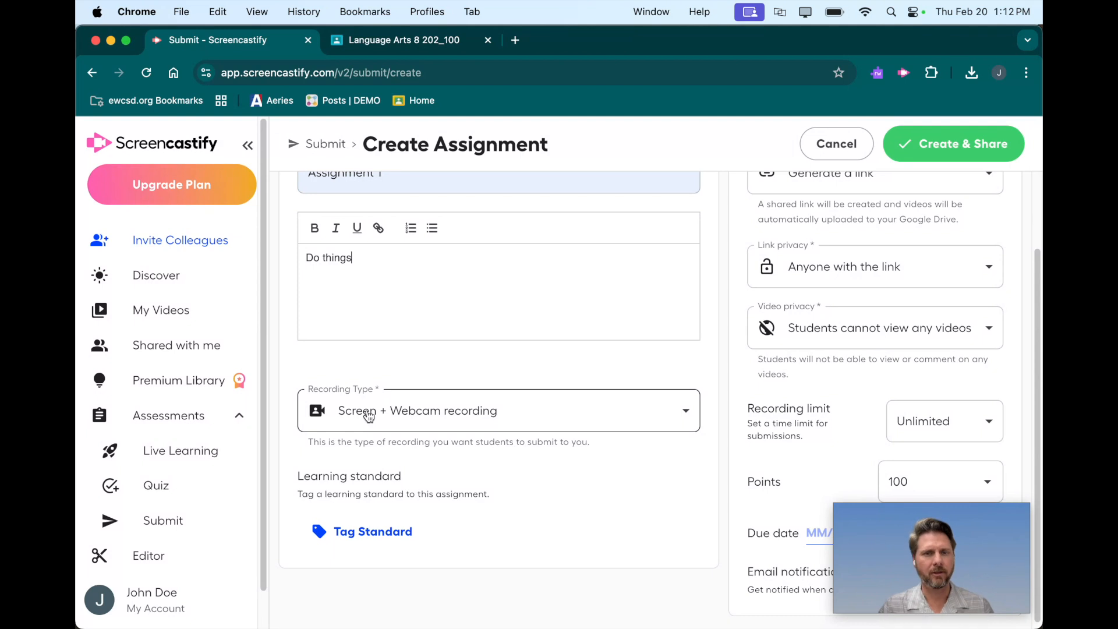
{"action": "left_click", "coordinate": [435, 410]}
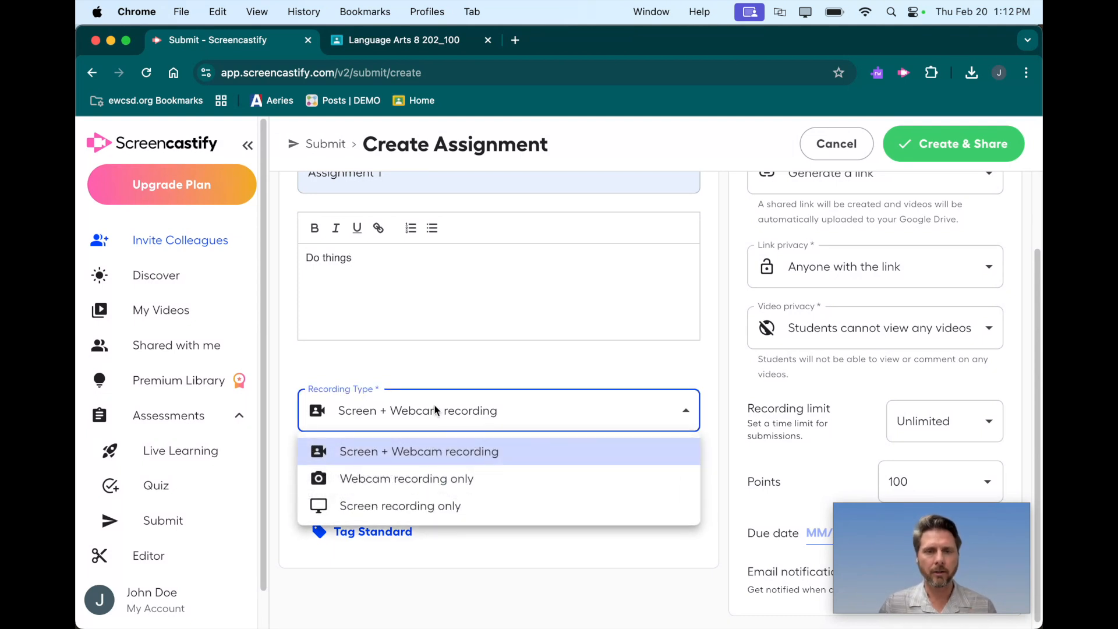
{"action": "left_click", "coordinate": [378, 479]}
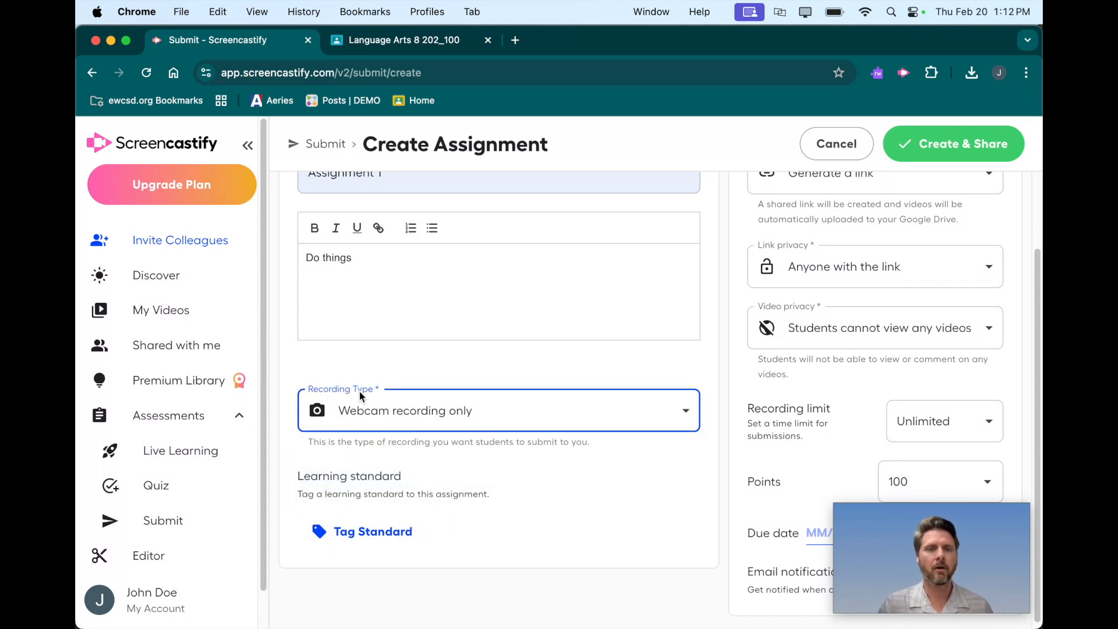
{"action": "left_click", "coordinate": [366, 410]}
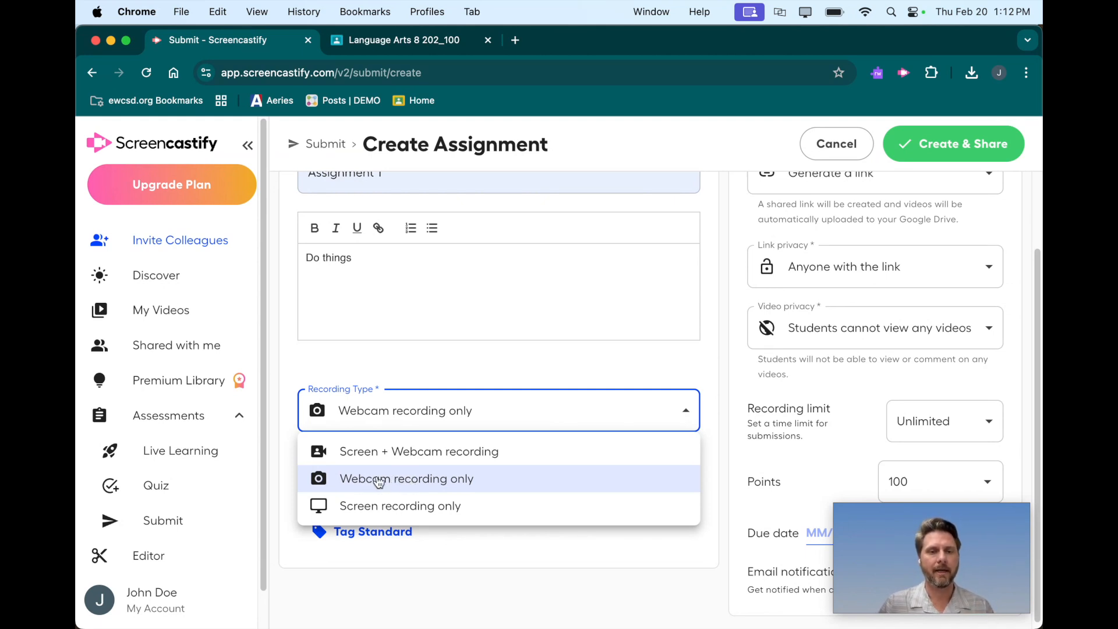
{"action": "left_click", "coordinate": [378, 480]}
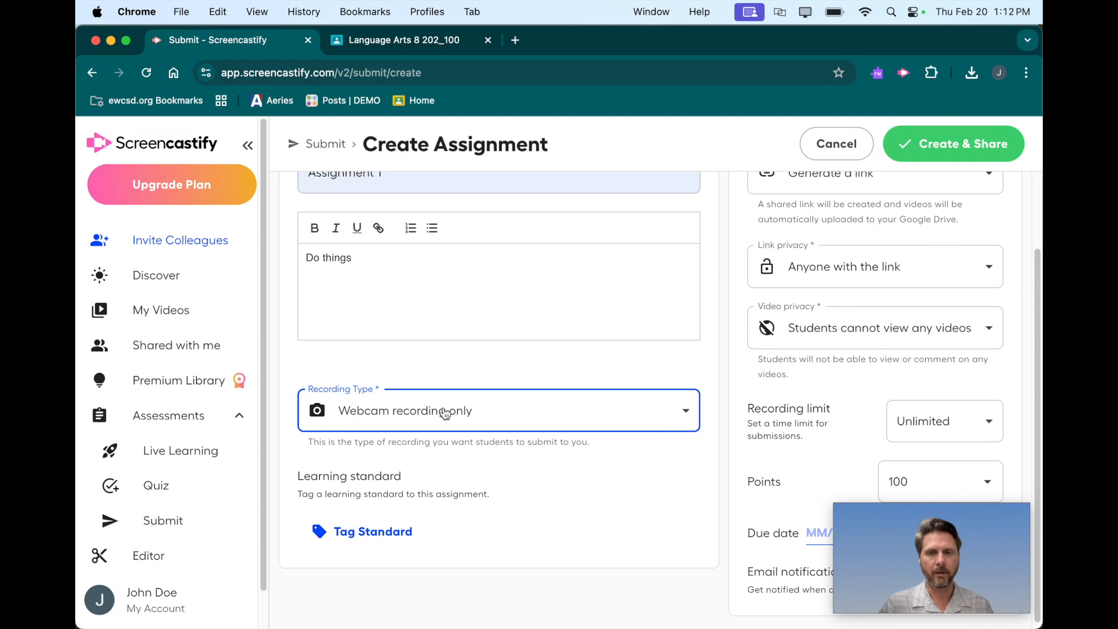
Share the assignment to Google Classroom and assign it to the Language Arts 8 class.
{"action": "scroll", "coordinate": [427, 443], "scroll_direction": "up", "scroll_amount": 3}
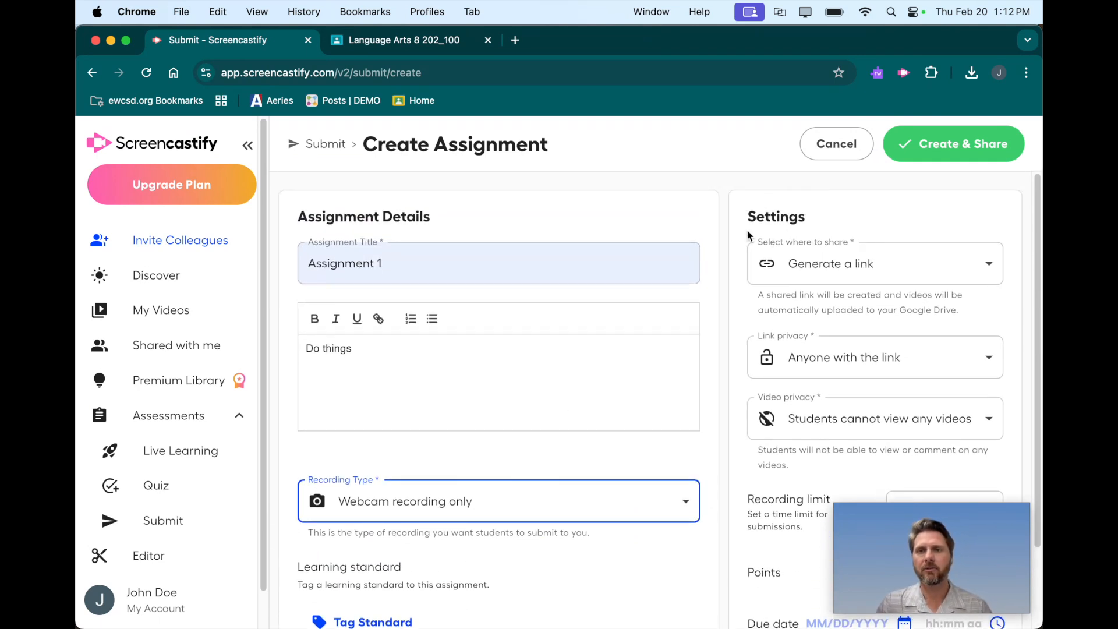
{"action": "left_click", "coordinate": [845, 267]}
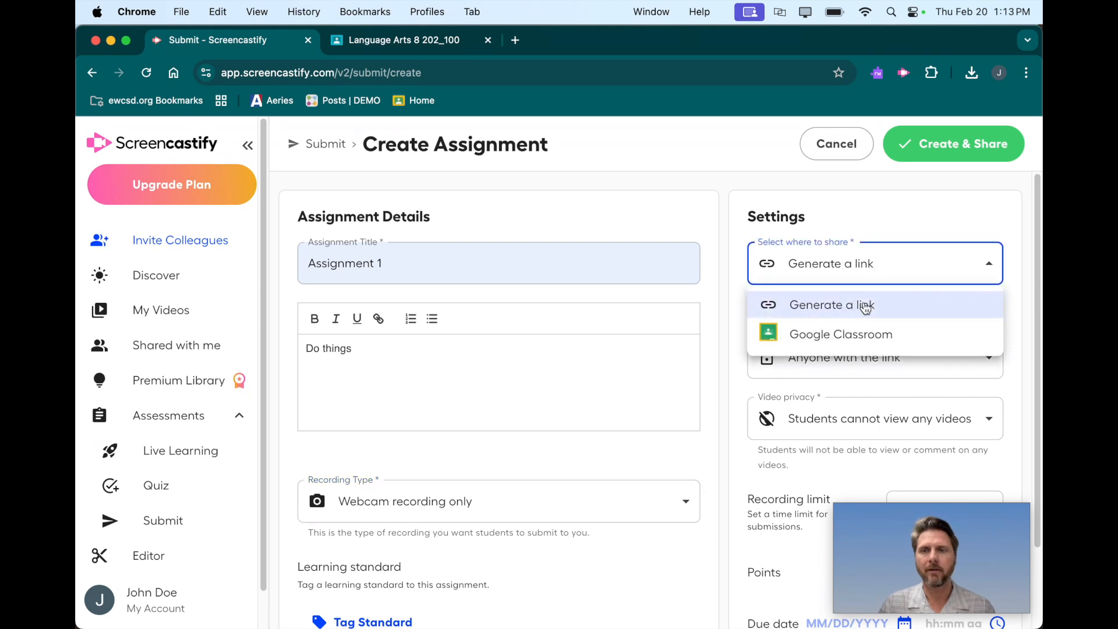
{"action": "left_click", "coordinate": [870, 336]}
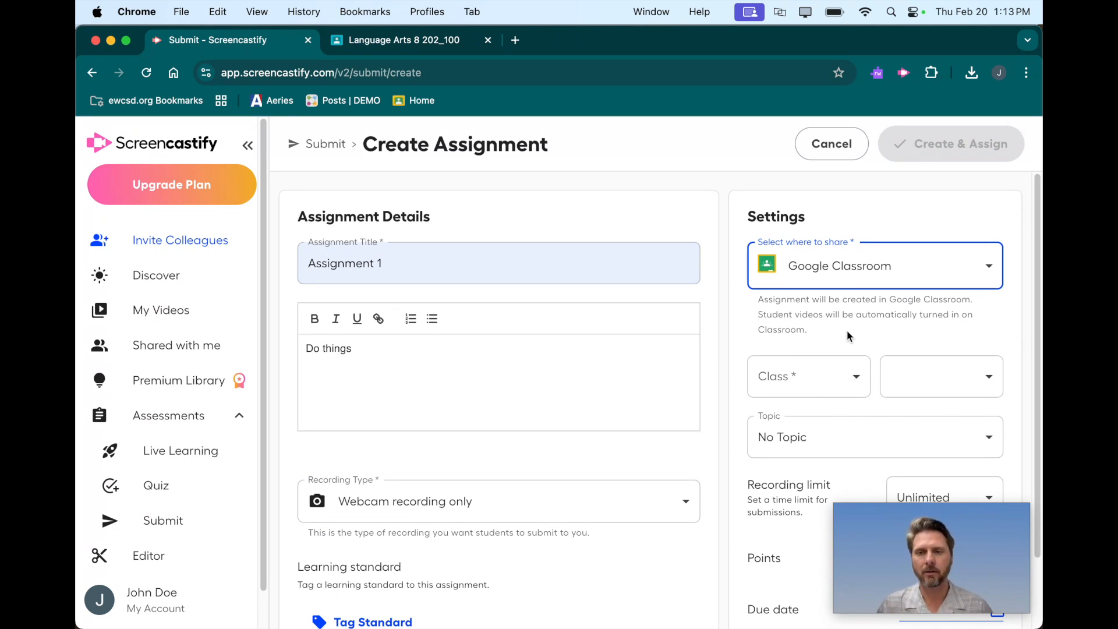
{"action": "left_click", "coordinate": [852, 380]}
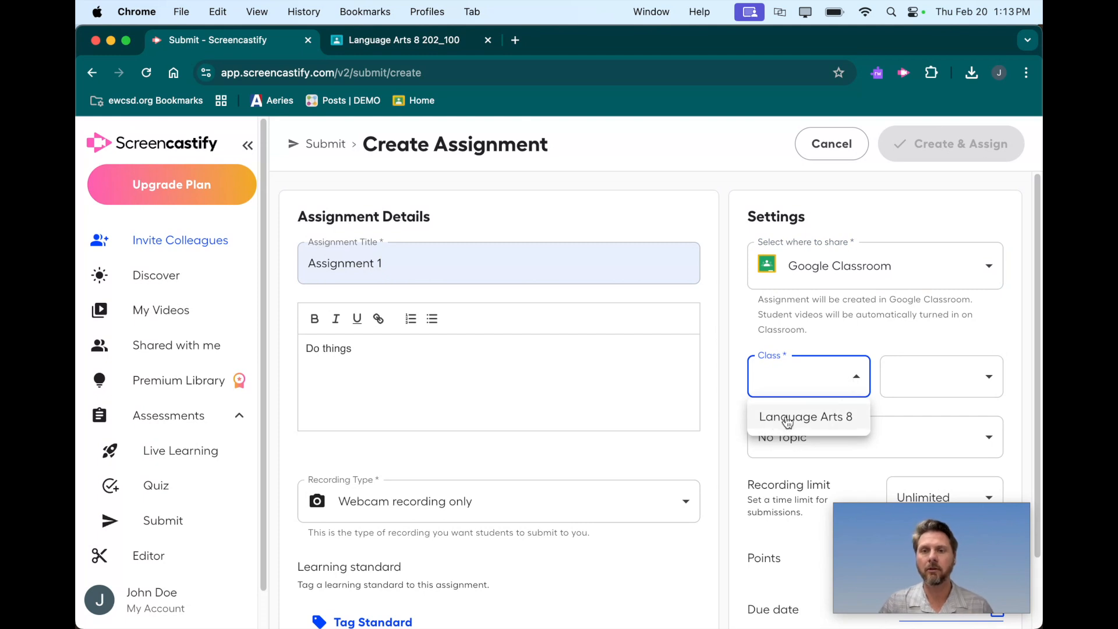
{"action": "left_click", "coordinate": [817, 417]}
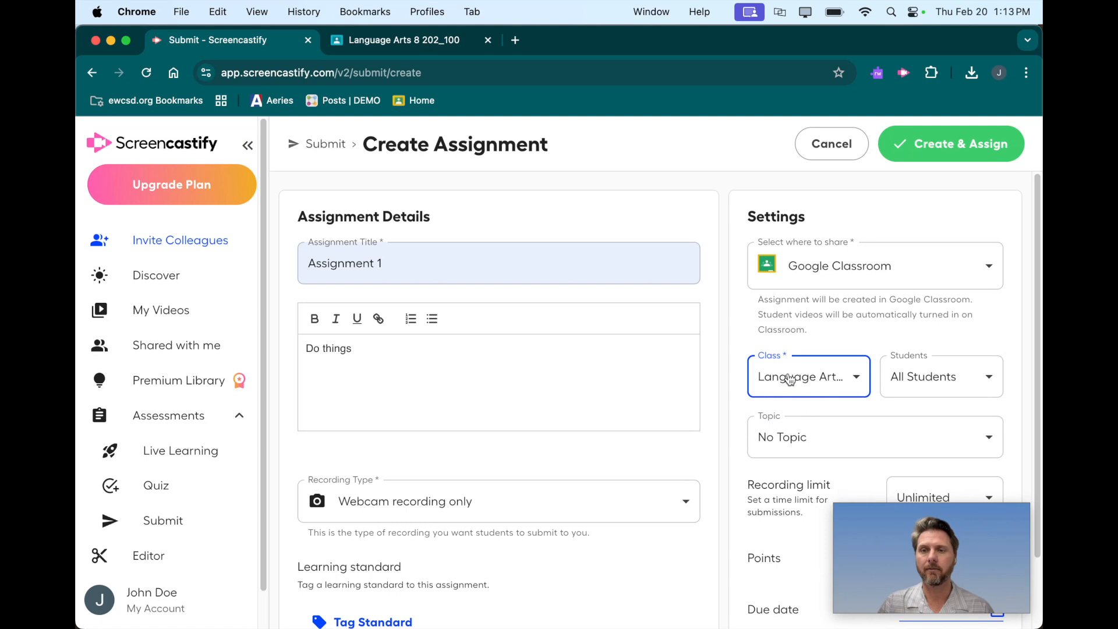
Review the options for which students receive the assignment and which topic it belongs to.
{"action": "left_click", "coordinate": [939, 377]}
{"action": "left_click", "coordinate": [939, 377]}
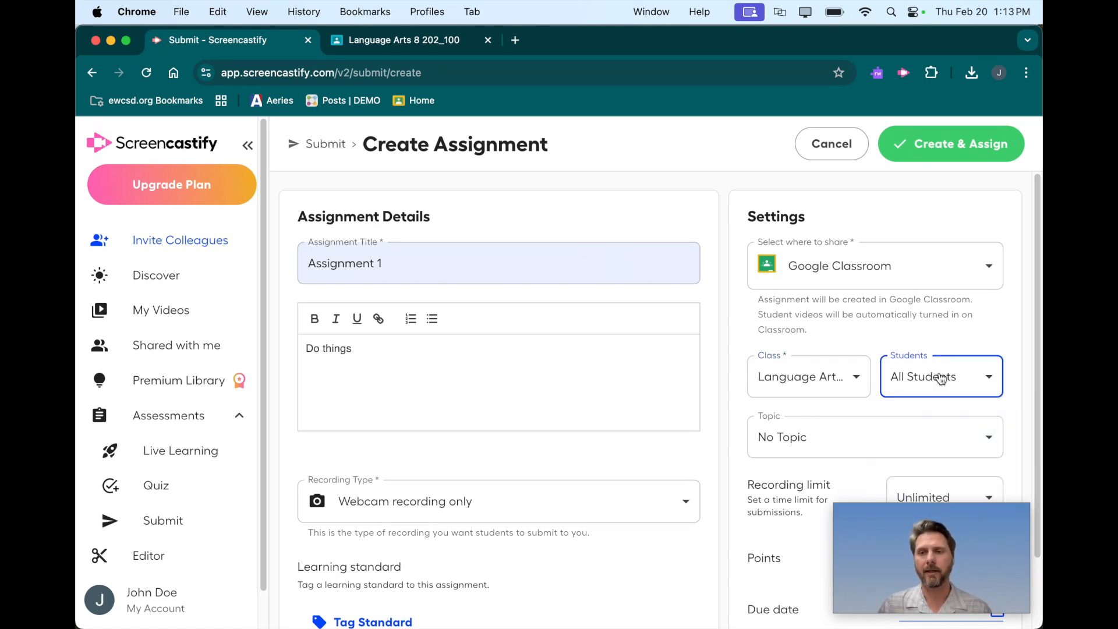
{"action": "scroll", "coordinate": [846, 429], "scroll_direction": "down", "scroll_amount": 3}
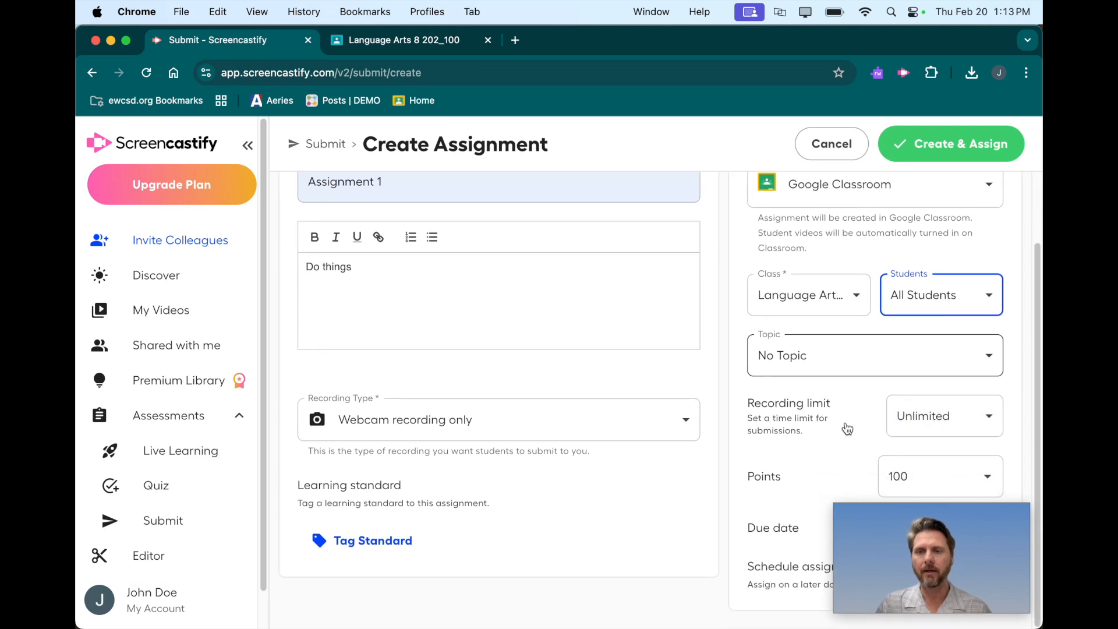
{"action": "left_click", "coordinate": [810, 361]}
{"action": "left_click", "coordinate": [808, 357]}
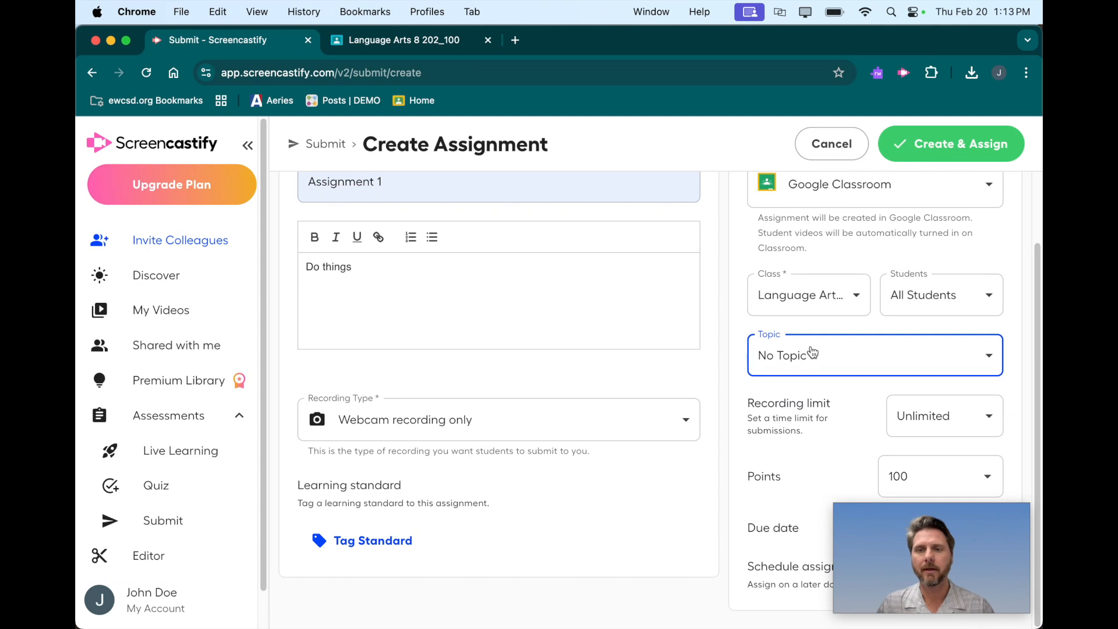
Set the recording limit for student submissions to 1 minute.
{"action": "left_click_drag", "start_coordinate": [868, 518], "coordinate": [288, 522]}
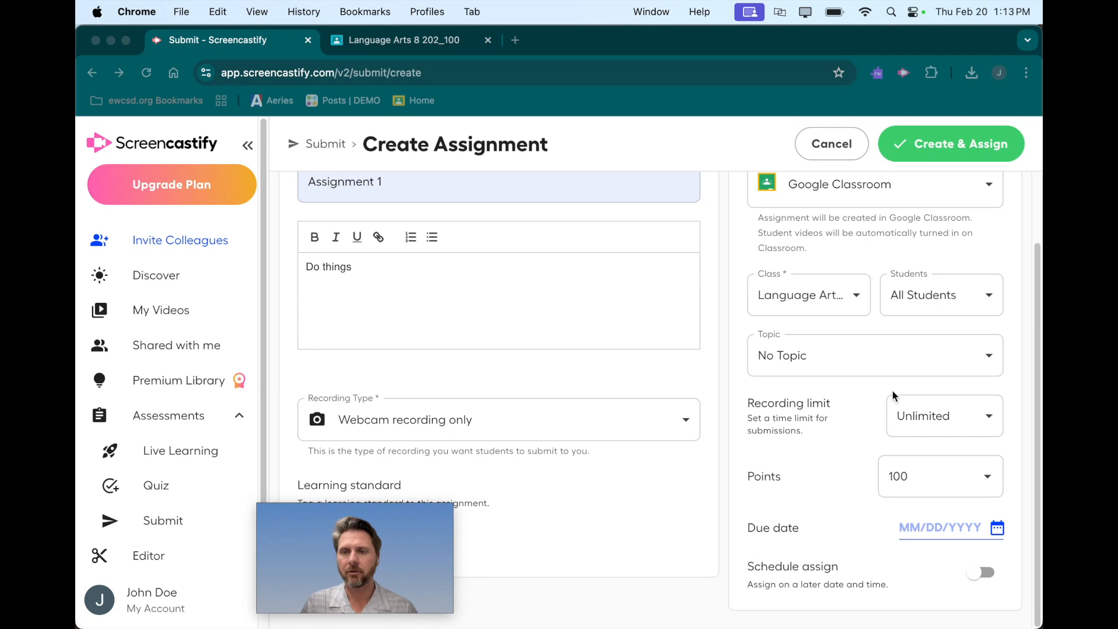
{"action": "left_click", "coordinate": [934, 416]}
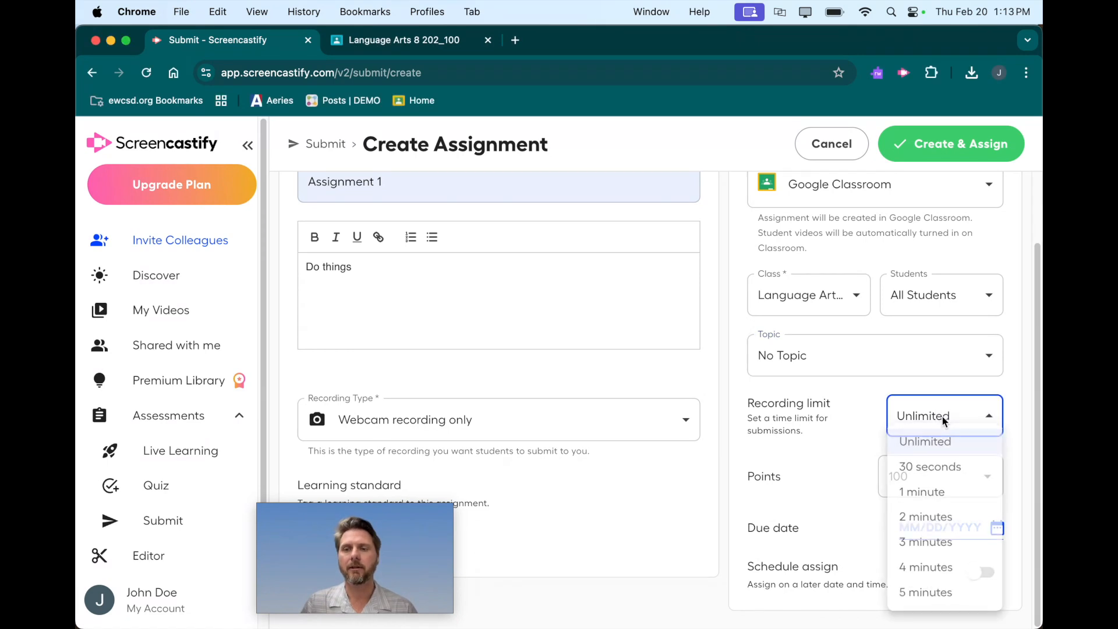
{"action": "left_click", "coordinate": [943, 496]}
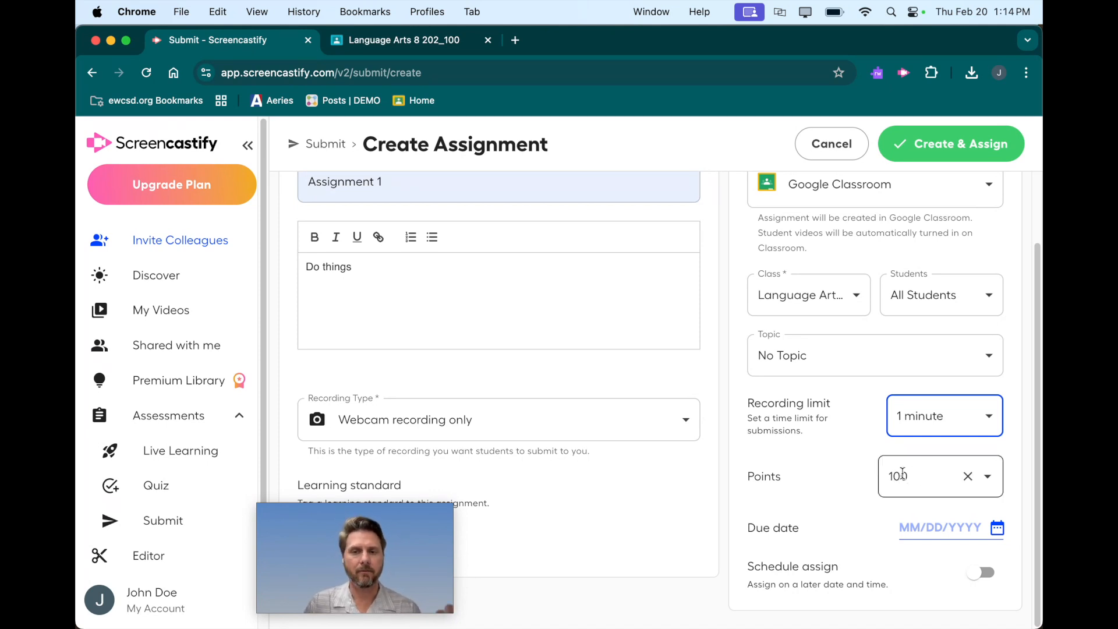
Set the assignment's due date to 02/21/2025.
{"action": "left_click", "coordinate": [925, 527]}
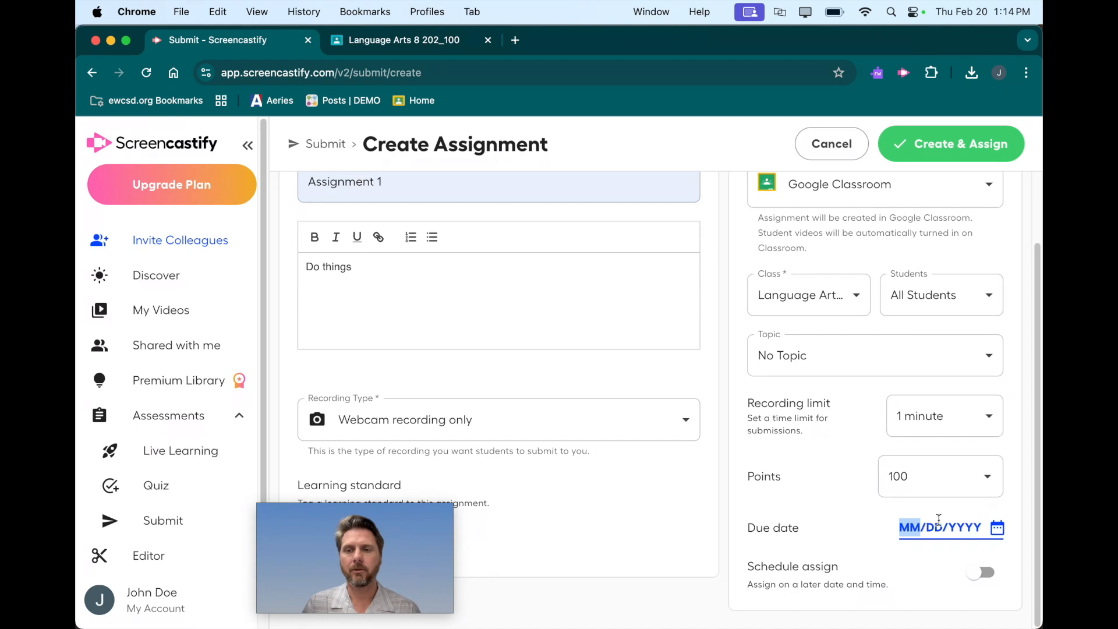
{"action": "left_click", "coordinate": [997, 527]}
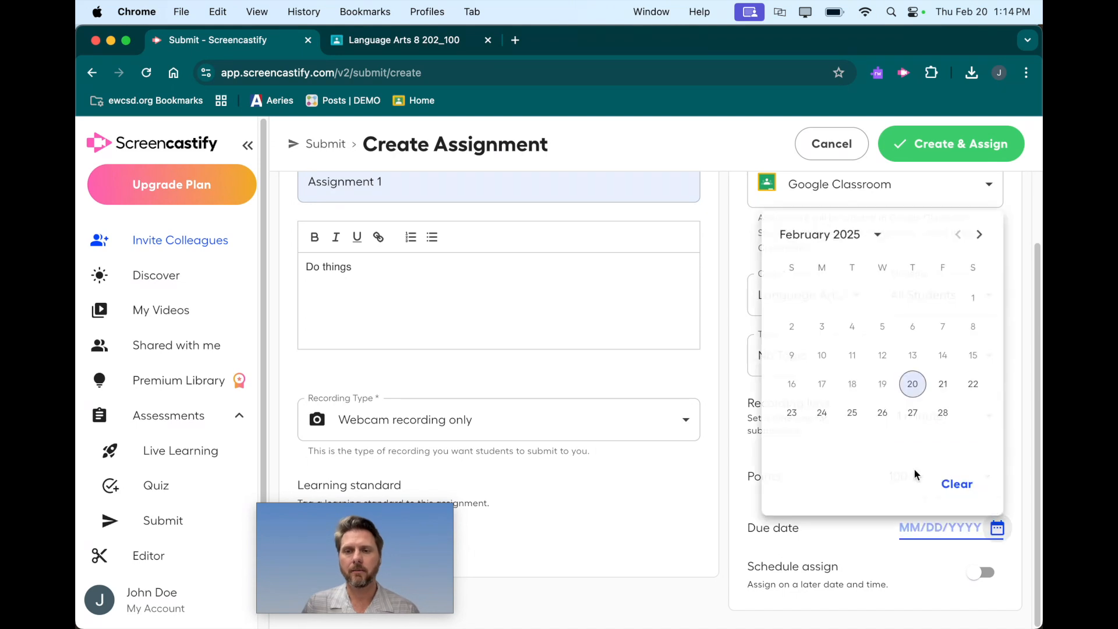
{"action": "left_click", "coordinate": [941, 384]}
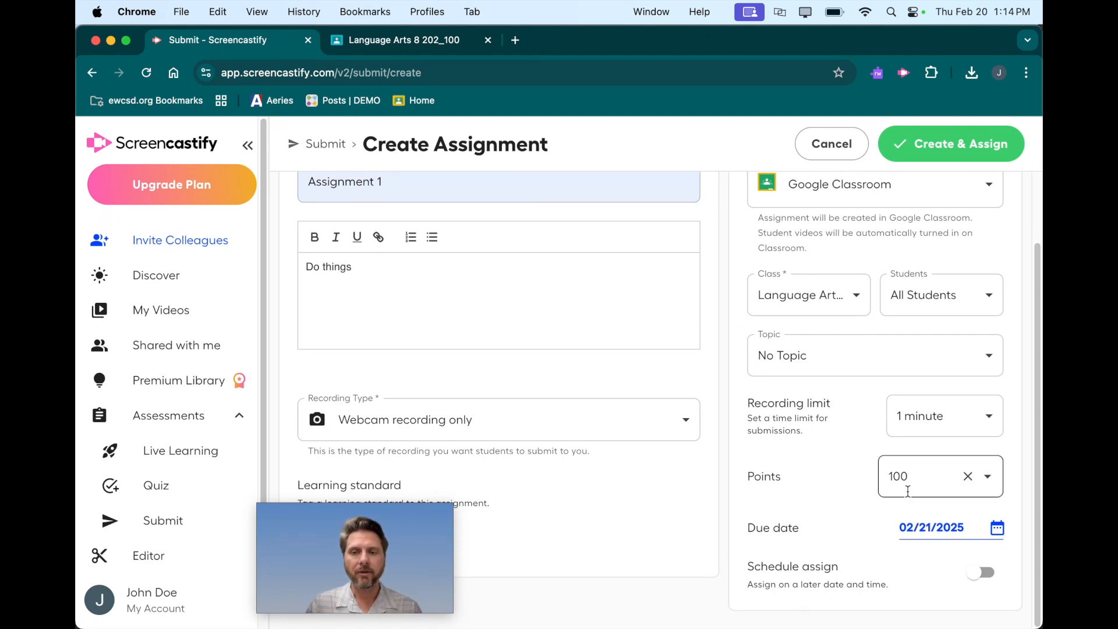
Create Assignment 1 and assign it to the Google Classroom class.
{"action": "scroll", "coordinate": [840, 486], "scroll_direction": "up", "scroll_amount": 3}
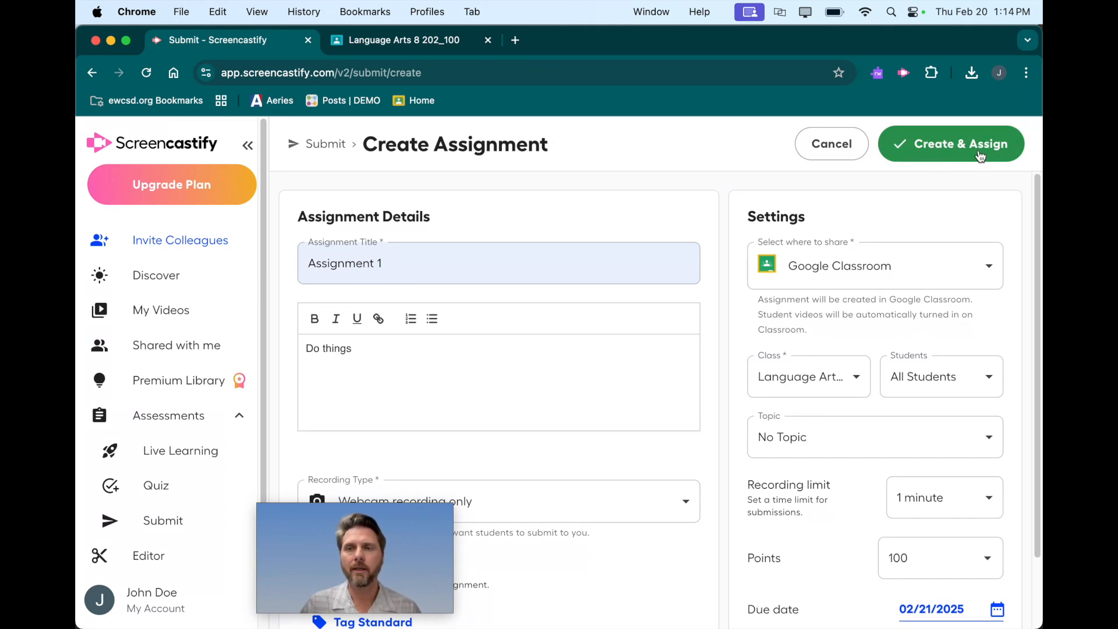
{"action": "left_click", "coordinate": [941, 147]}
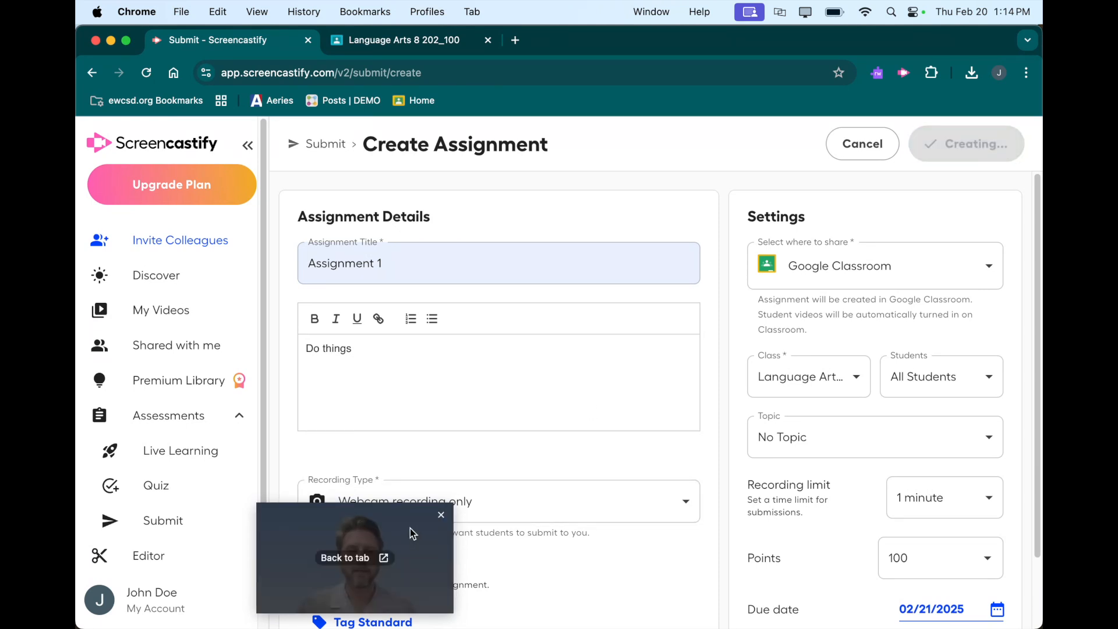
{"action": "left_click_drag", "start_coordinate": [392, 528], "coordinate": [951, 525]}
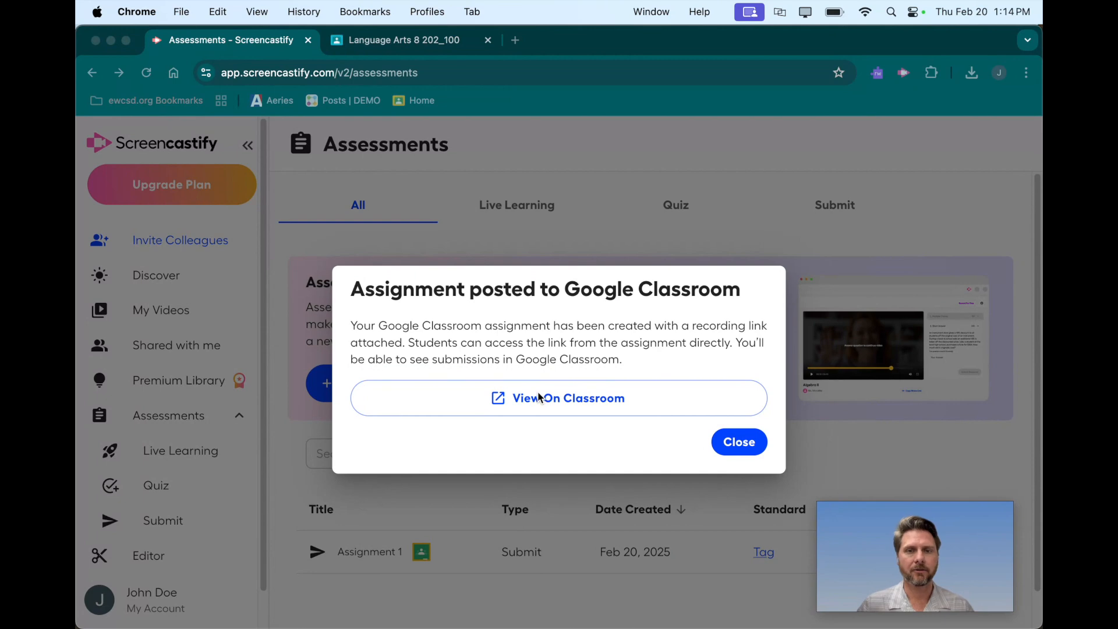
Check the posted Assignment 1 in the teacher's Language Arts 8 classwork, then return to Screencastify.
{"action": "left_click", "coordinate": [418, 44]}
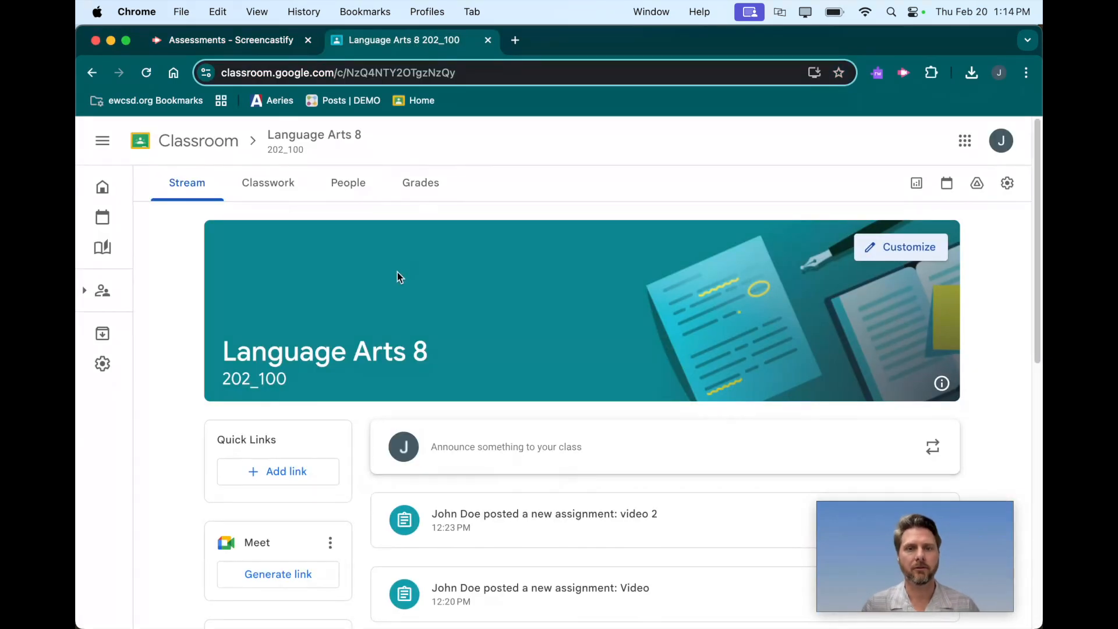
{"action": "left_click", "coordinate": [276, 188]}
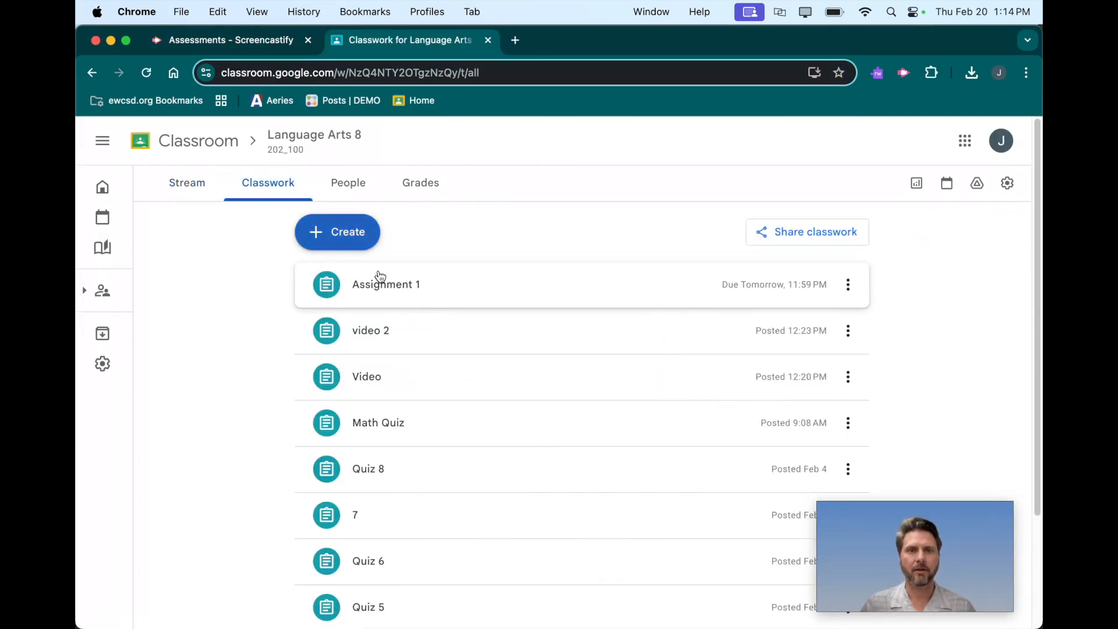
{"action": "left_click", "coordinate": [375, 291]}
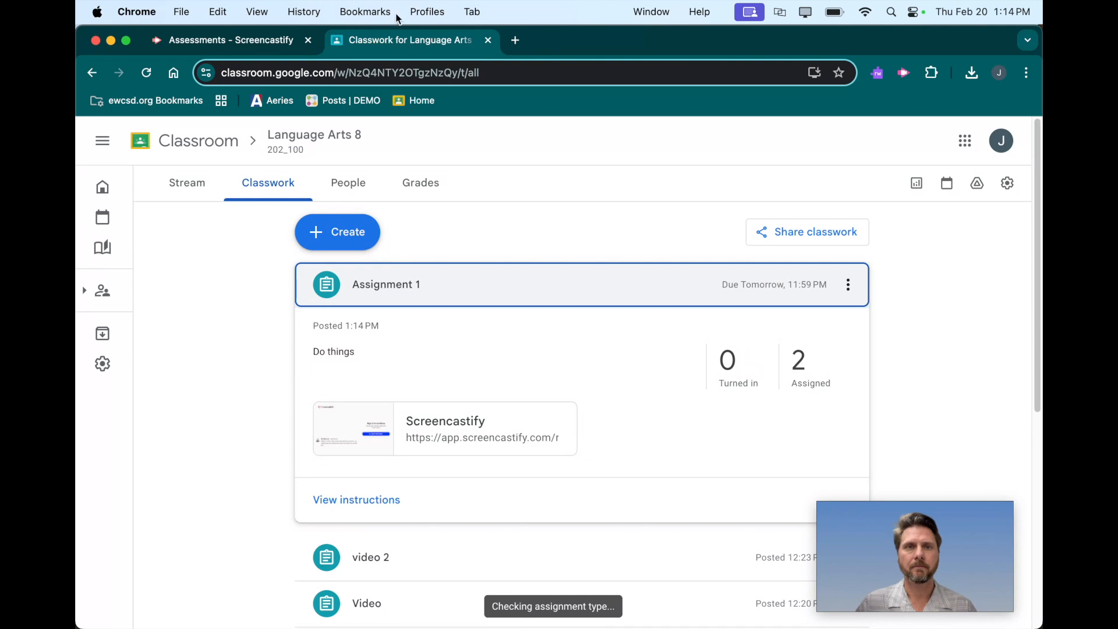
{"action": "left_click", "coordinate": [237, 39]}
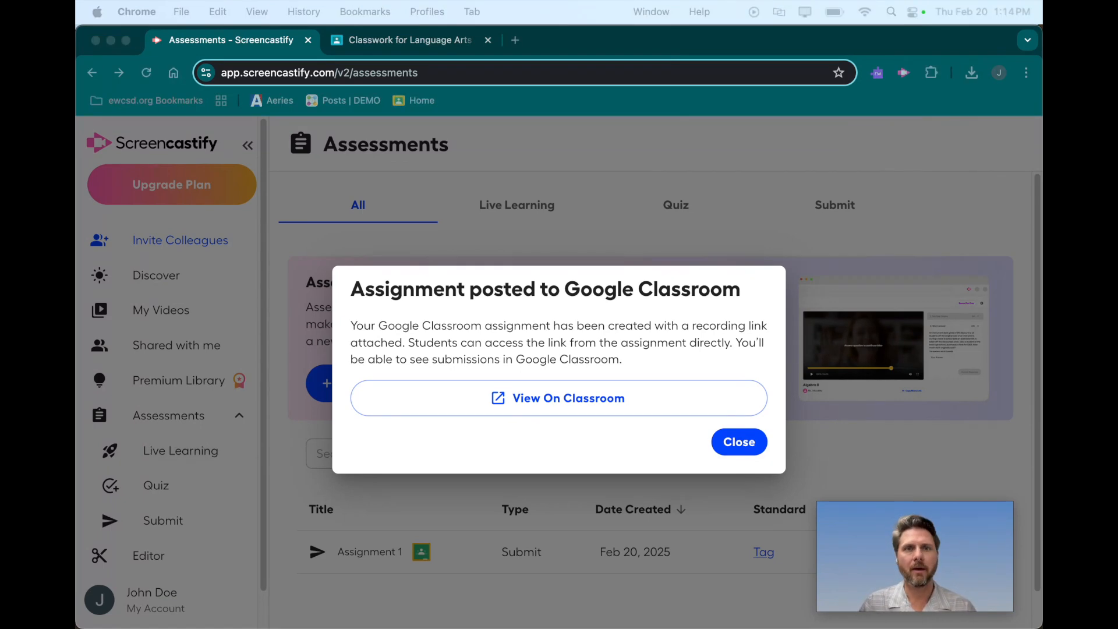
In the student's Language Arts 8 classwork, open Assignment 1's Screencastify link and turn on the microphone and webcam.
{"action": "left_click_drag", "start_coordinate": [356, 3], "coordinate": [198, 233]}
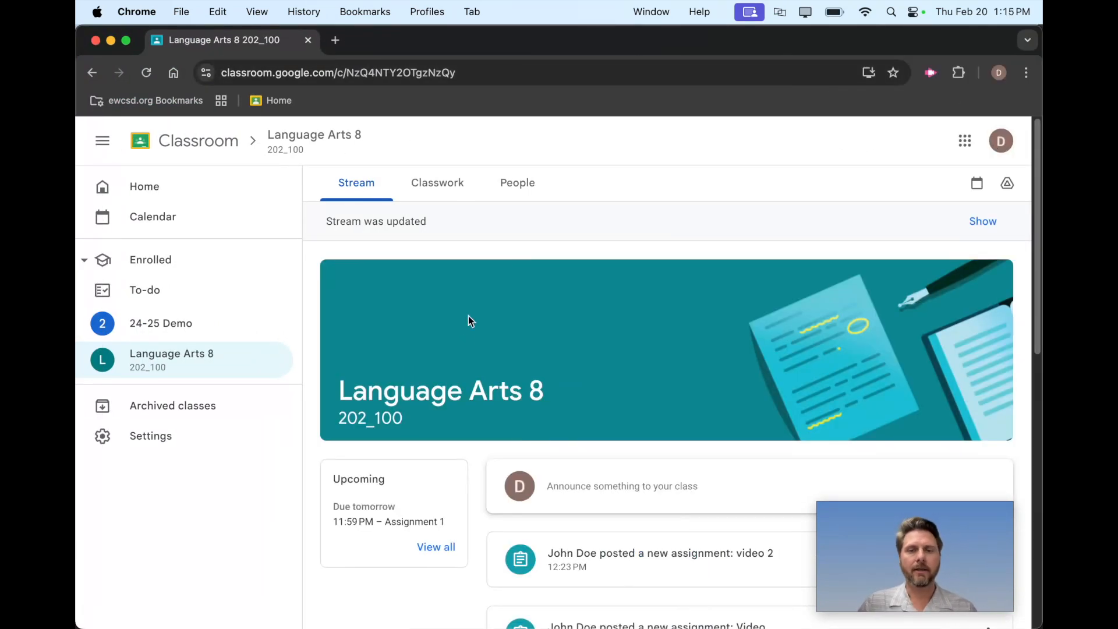
{"action": "left_click", "coordinate": [411, 184]}
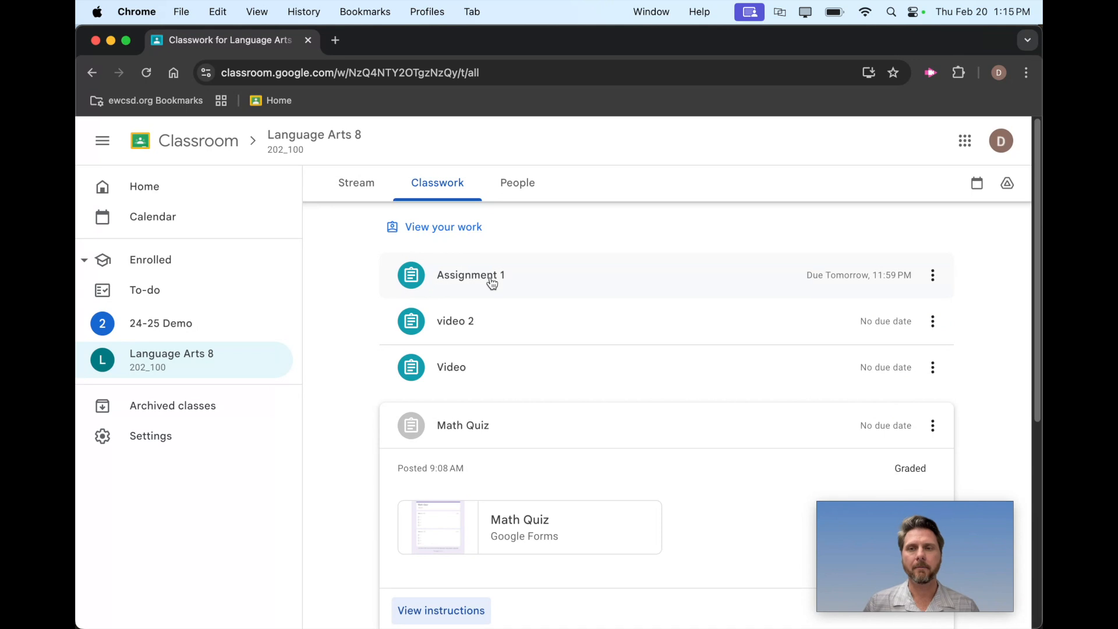
{"action": "left_click", "coordinate": [492, 283]}
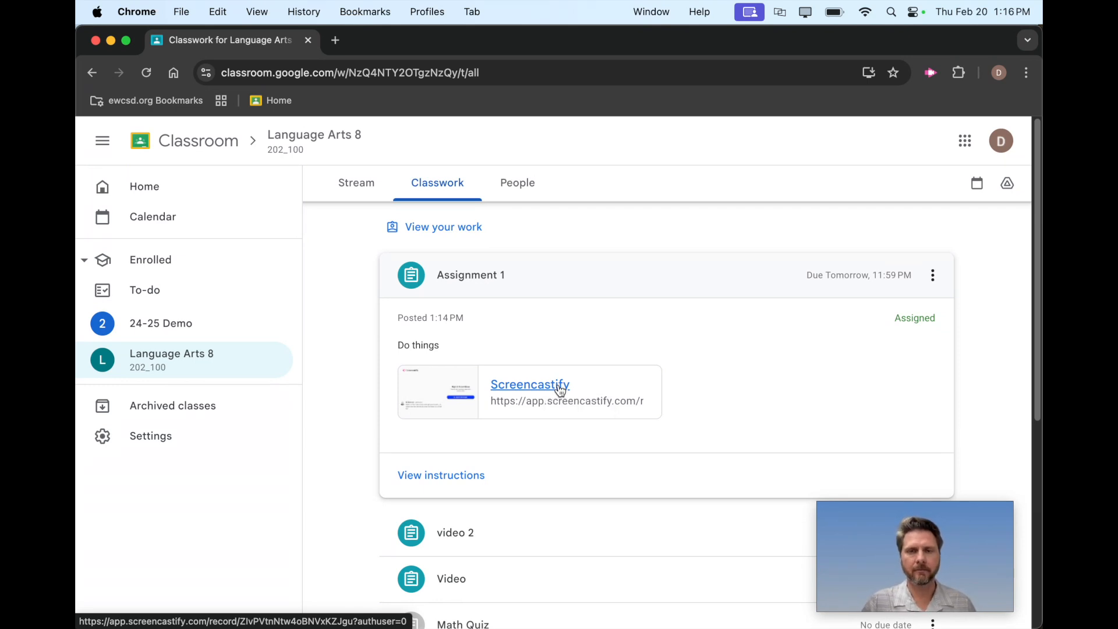
{"action": "left_click", "coordinate": [560, 387]}
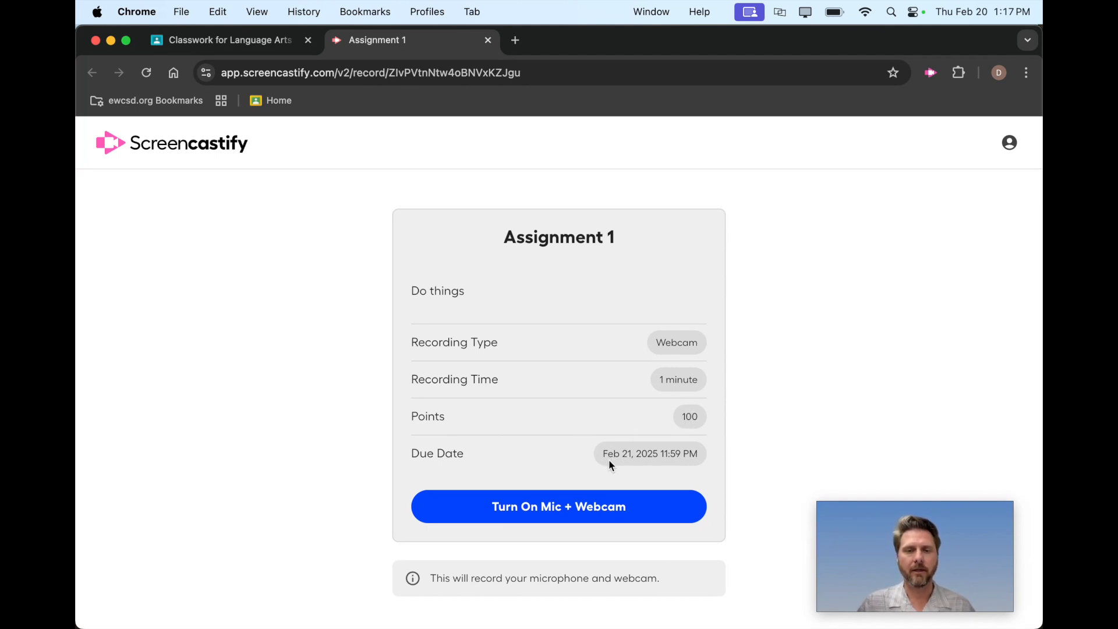
{"action": "left_click", "coordinate": [554, 511]}
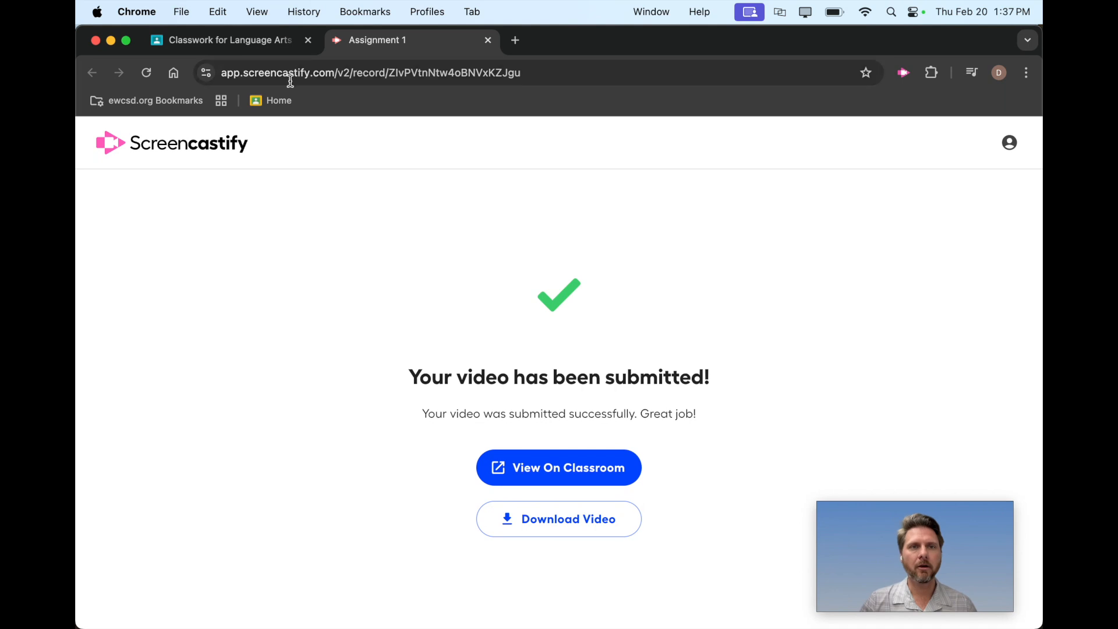
Return to the student's Google Classroom and view Assignment 1's full instructions with the submitted work.
{"action": "left_click", "coordinate": [228, 49]}
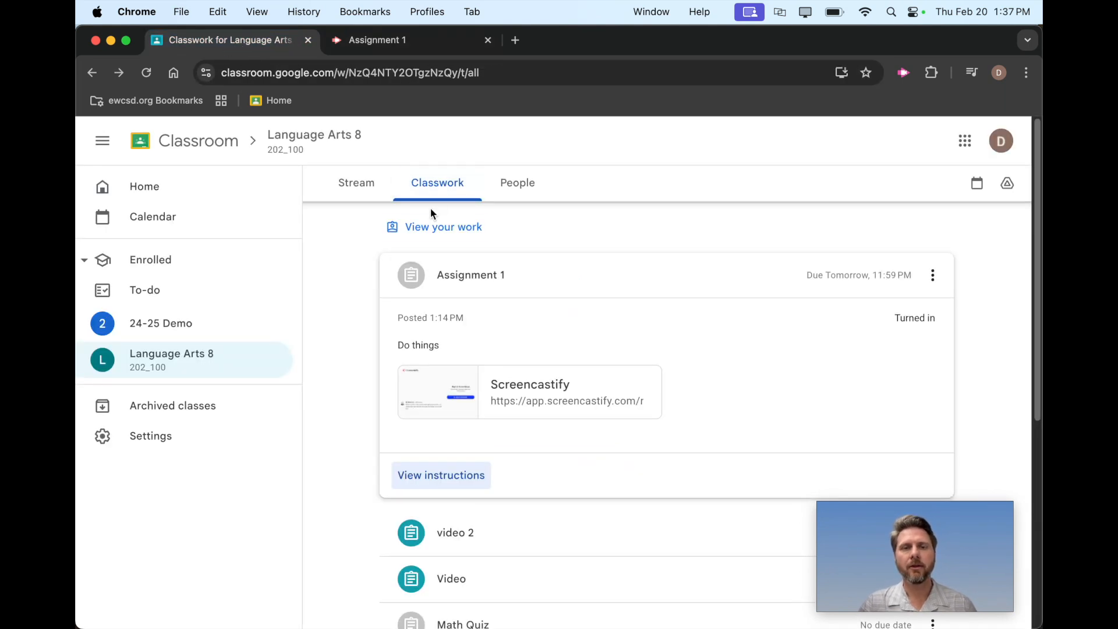
{"action": "left_click", "coordinate": [461, 474]}
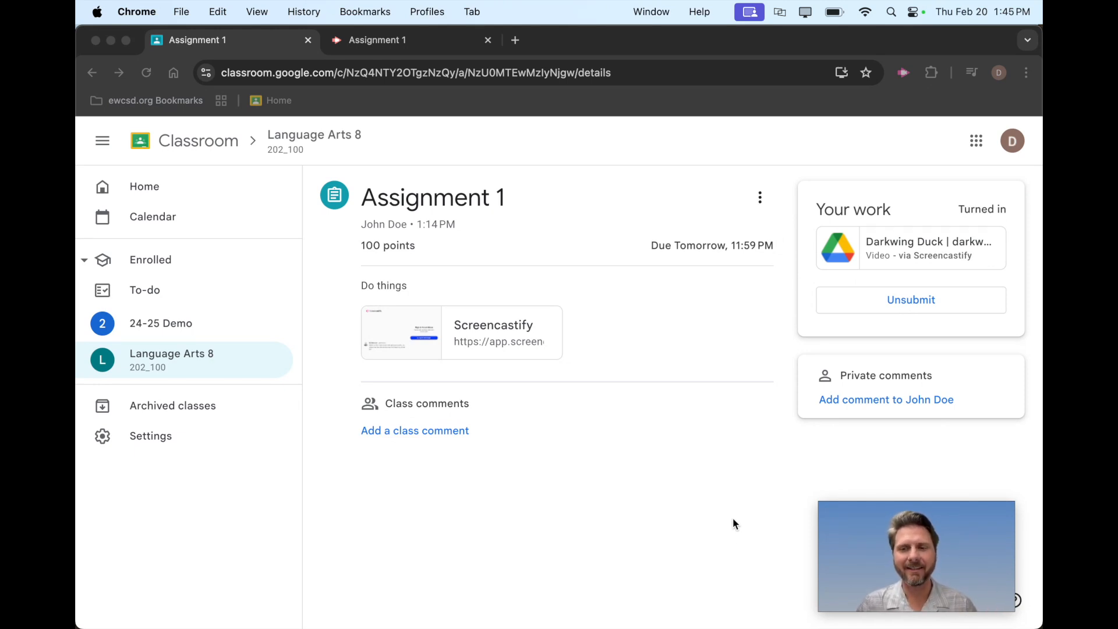
Go back to the student's Language Arts 8 classwork and view the full instructions of Assignment 2.
{"action": "left_click", "coordinate": [309, 142]}
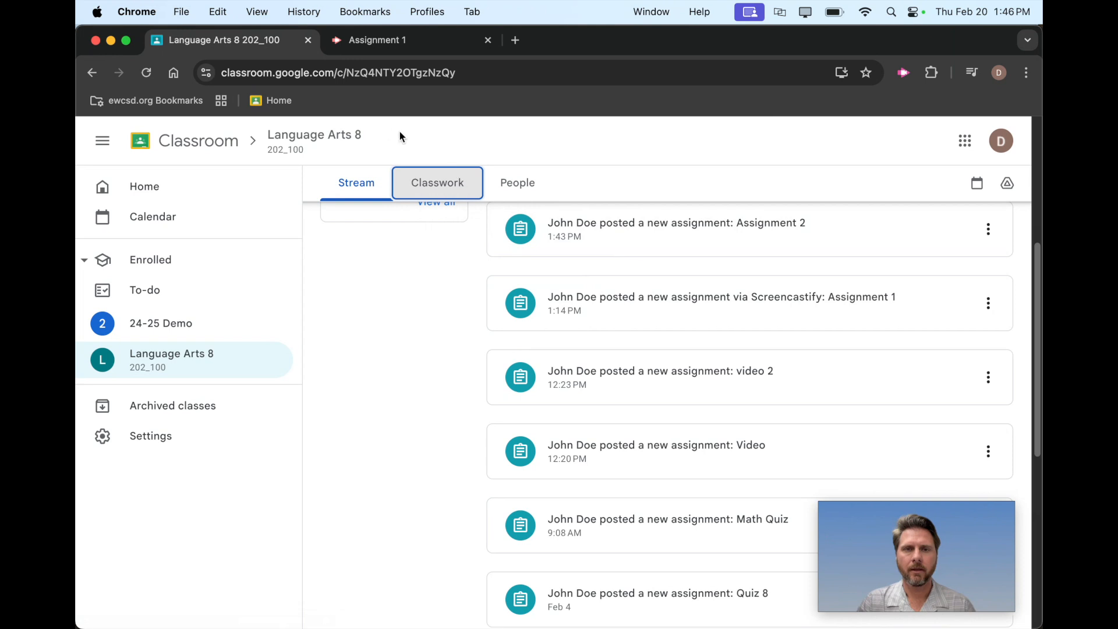
{"action": "scroll", "coordinate": [582, 369], "scroll_direction": "down", "scroll_amount": 3}
{"action": "scroll", "coordinate": [585, 358], "scroll_direction": "up", "scroll_amount": 5}
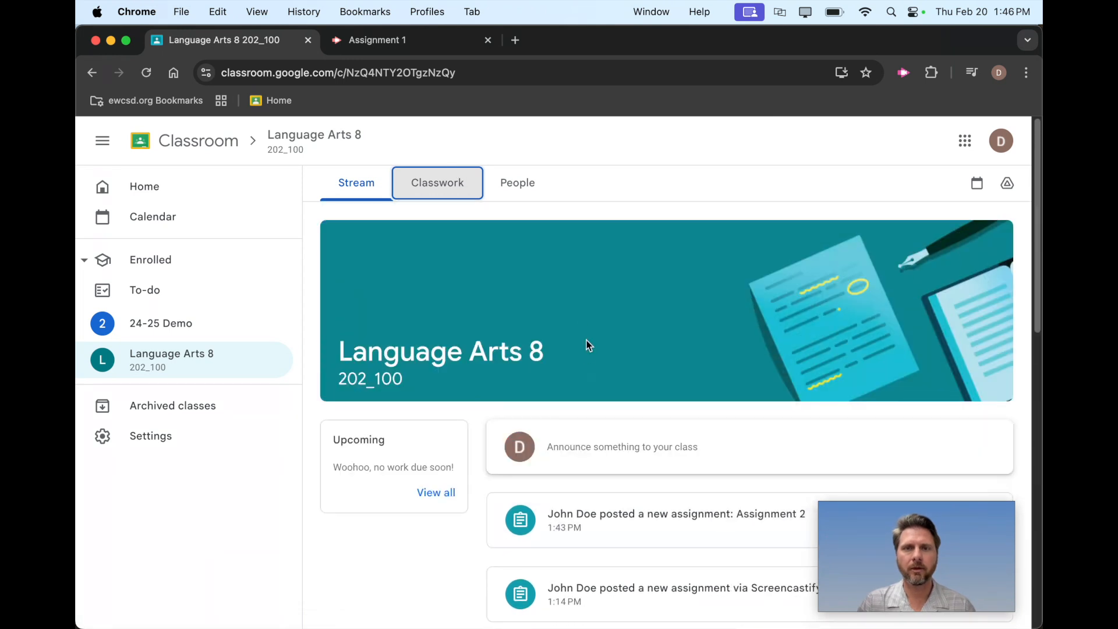
{"action": "left_click", "coordinate": [469, 182]}
{"action": "left_click", "coordinate": [518, 292]}
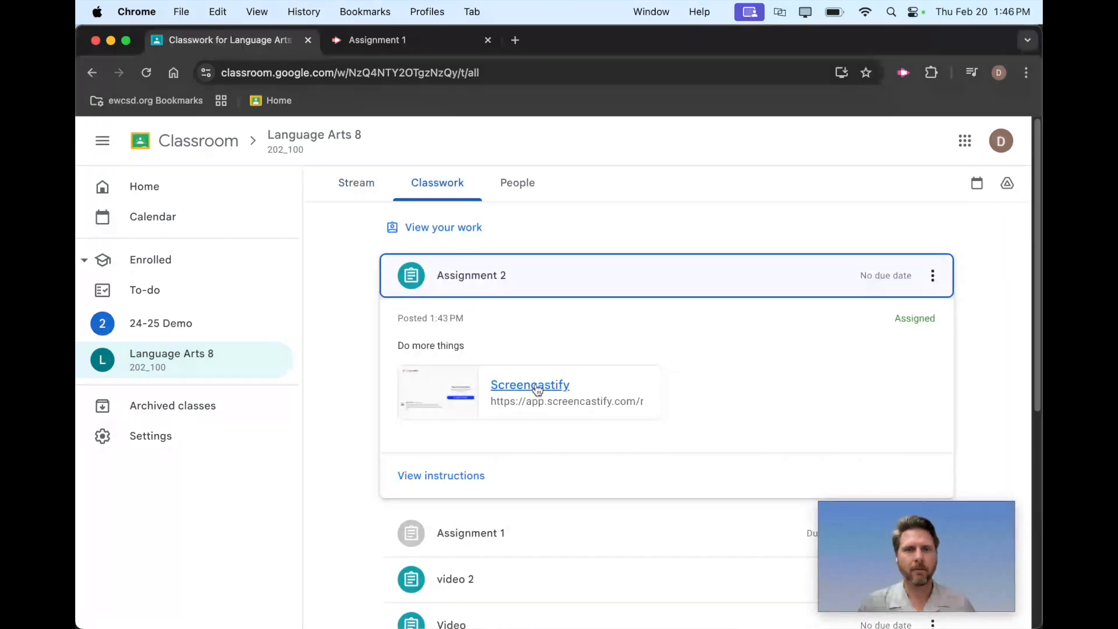
{"action": "left_click", "coordinate": [449, 472]}
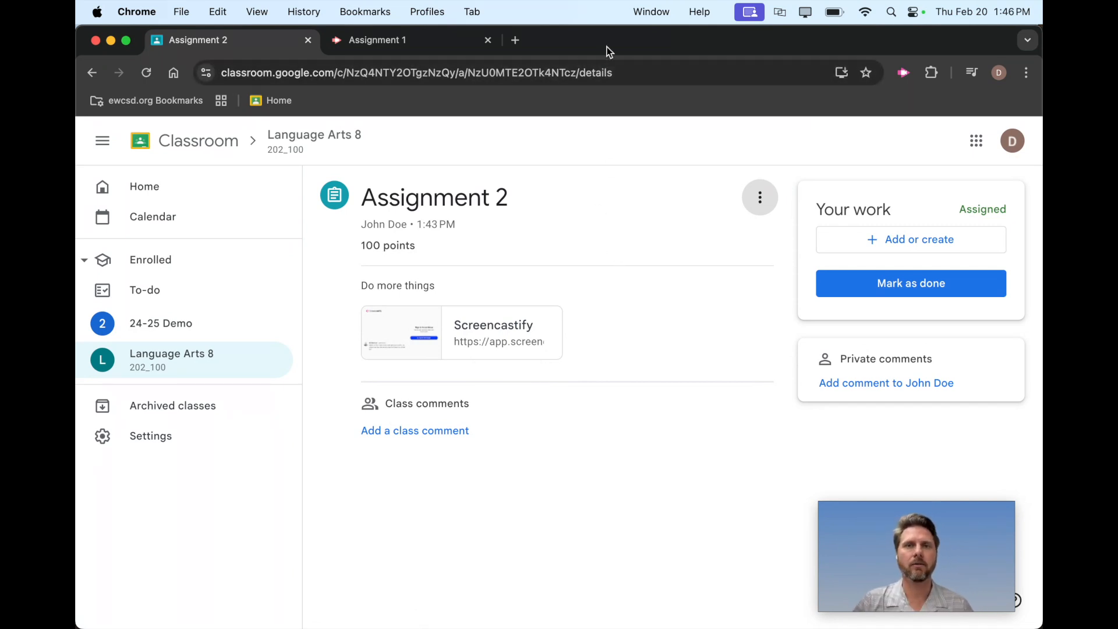
Switch to the teacher's Google Classroom and display the student work for Assignment 1.
{"action": "left_click_drag", "start_coordinate": [620, 46], "coordinate": [75, 53]}
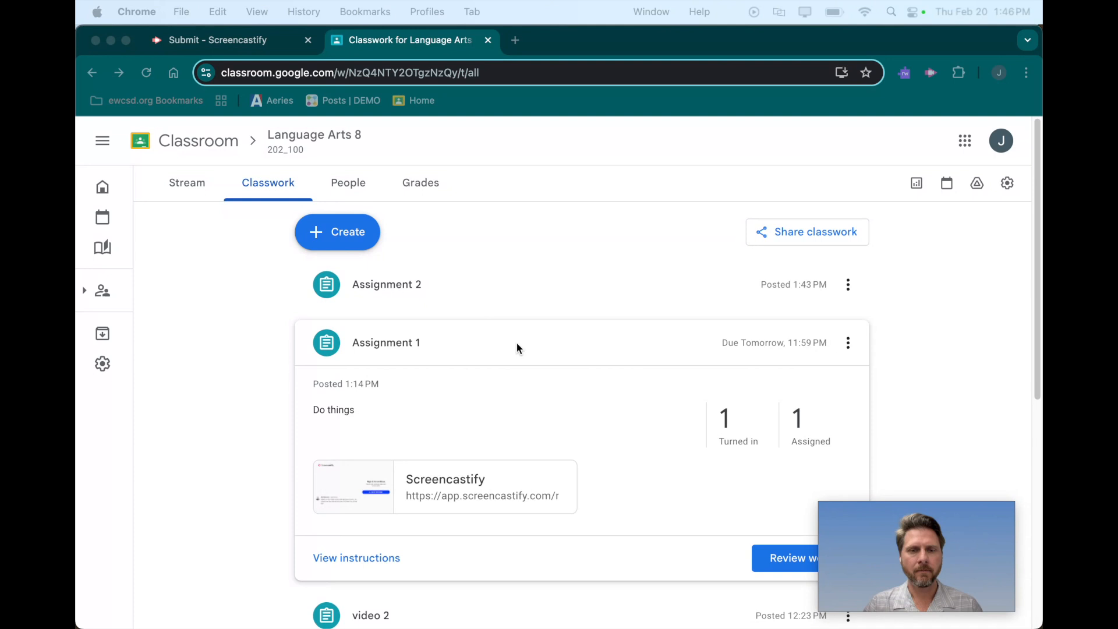
{"action": "scroll", "coordinate": [507, 338], "scroll_direction": "down", "scroll_amount": 2}
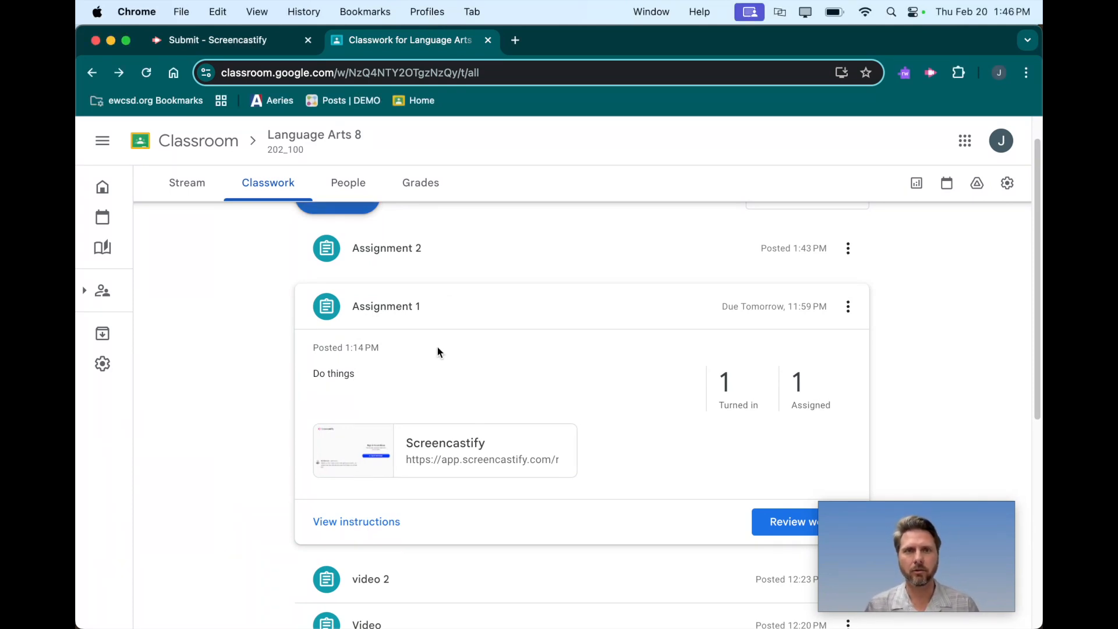
{"action": "left_click", "coordinate": [356, 521]}
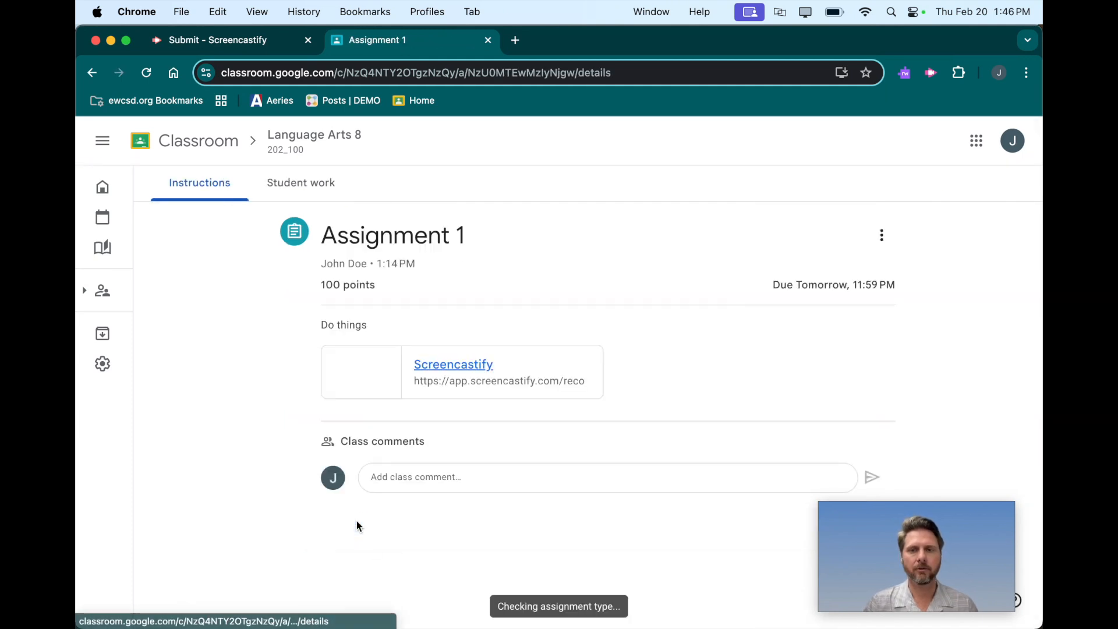
{"action": "left_click", "coordinate": [317, 183]}
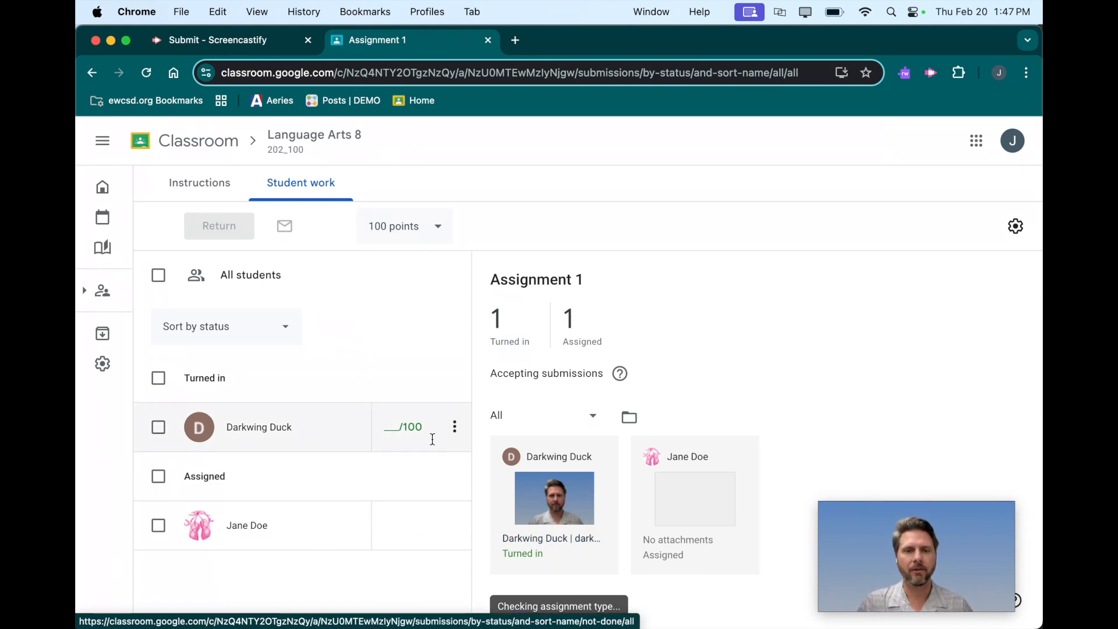
Open the student's turned-in video for Assignment 1 and grade it 100 out of 100.
{"action": "left_click", "coordinate": [555, 531]}
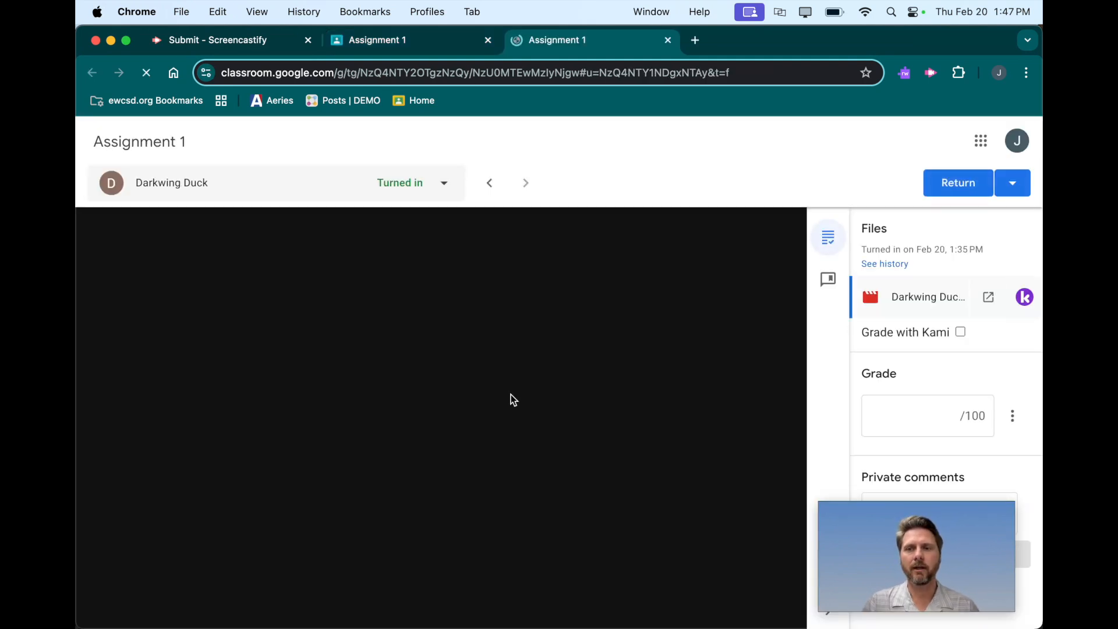
{"action": "left_click", "coordinate": [921, 417]}
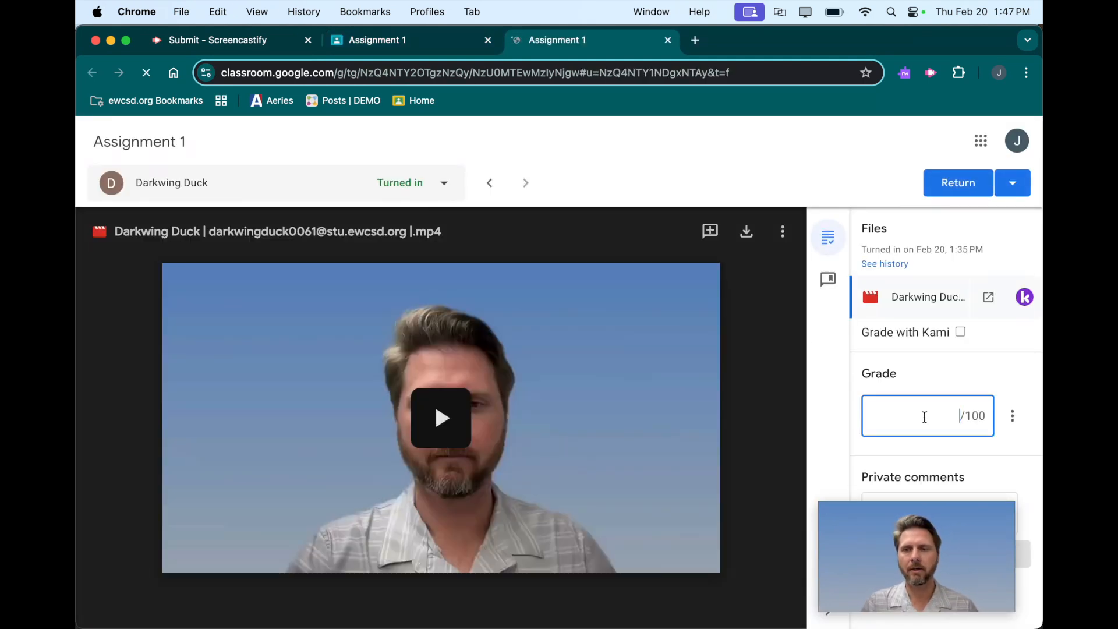
{"action": "type", "text": "100"}
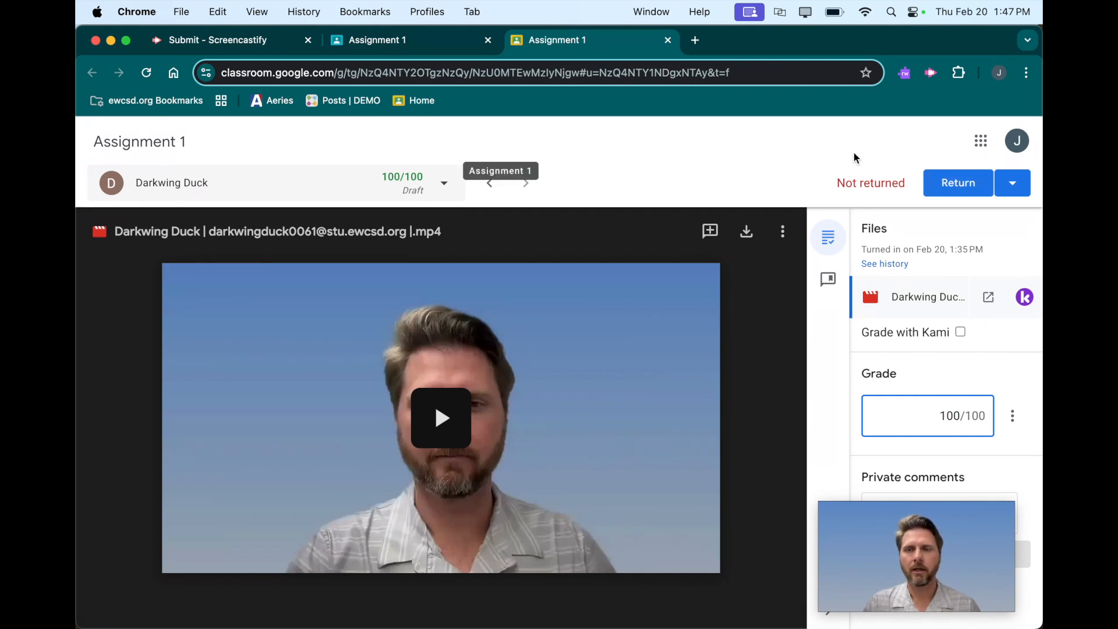
Return to the Language Arts 8 classwork as the teacher and display the student work for Assignment 2.
{"action": "left_click", "coordinate": [414, 43]}
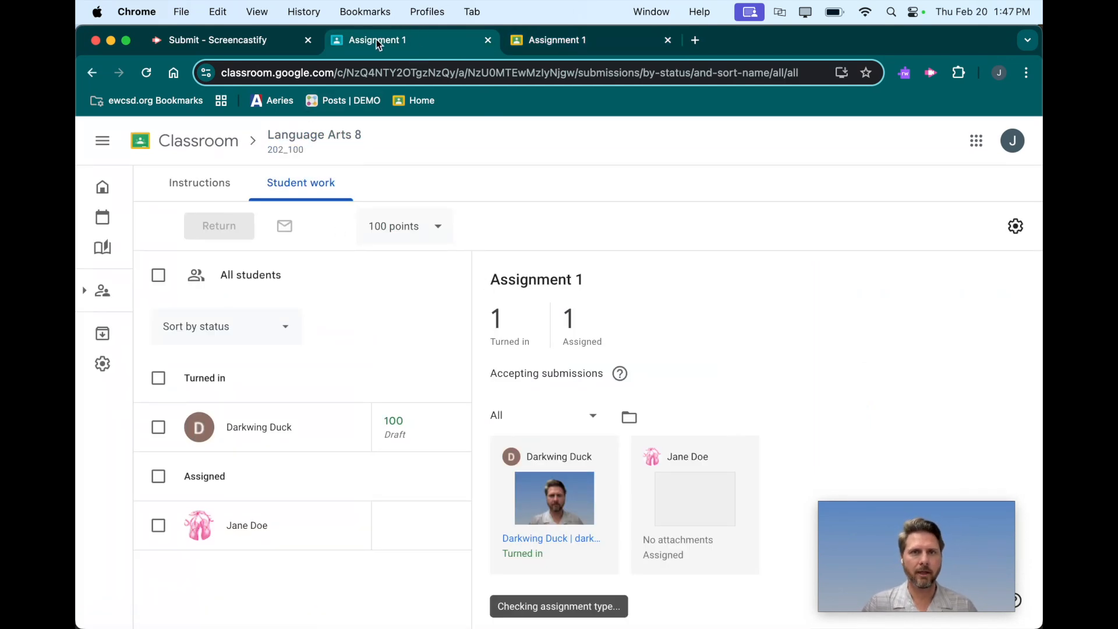
{"action": "left_click", "coordinate": [314, 137]}
{"action": "left_click", "coordinate": [262, 182]}
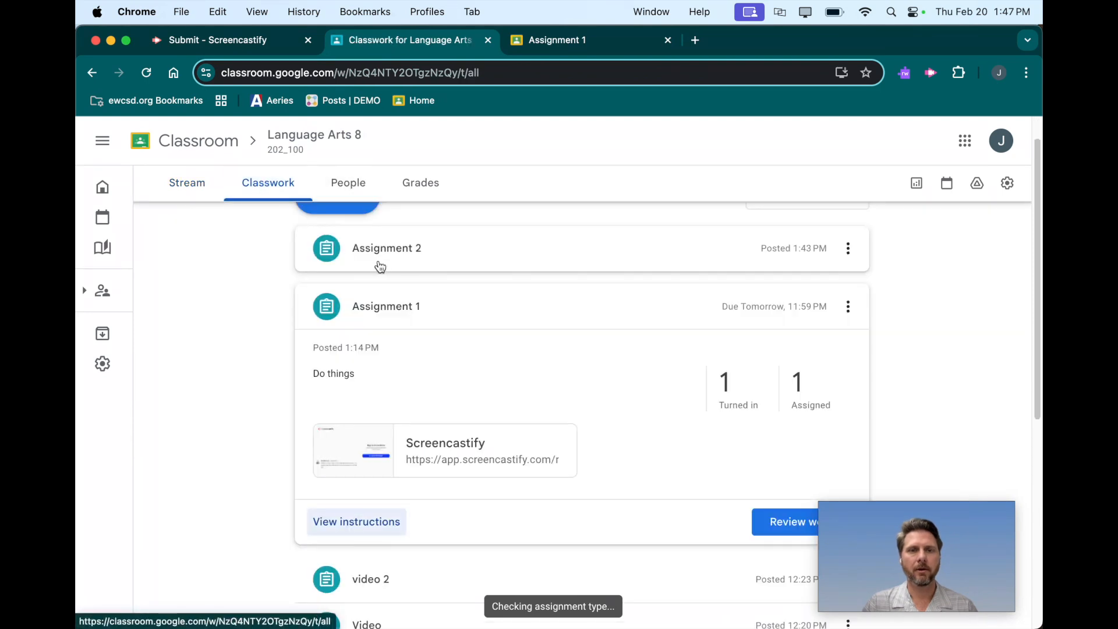
{"action": "left_click", "coordinate": [434, 252]}
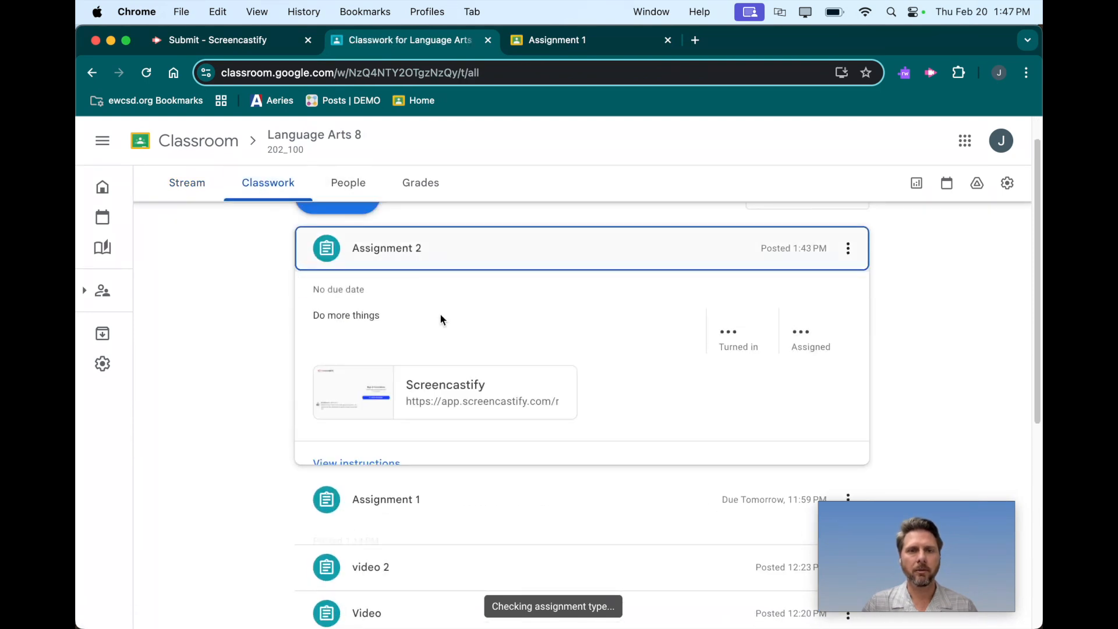
{"action": "left_click", "coordinate": [368, 460]}
{"action": "left_click", "coordinate": [302, 185]}
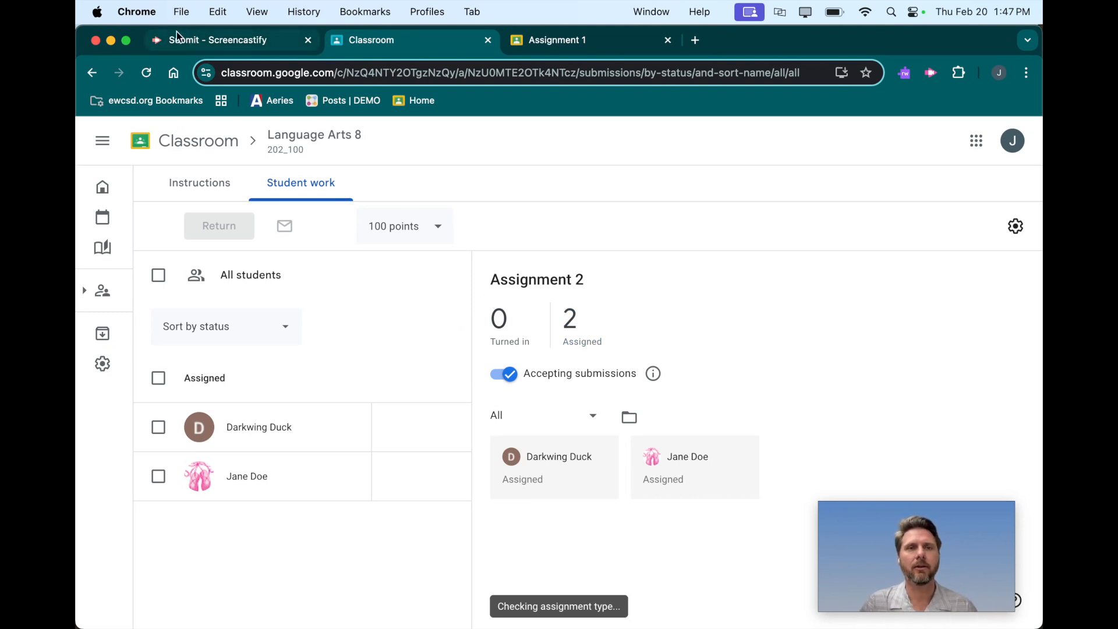
Switch to Screencastify and review the list of Submit assignments and their submissions.
{"action": "left_click", "coordinate": [247, 39]}
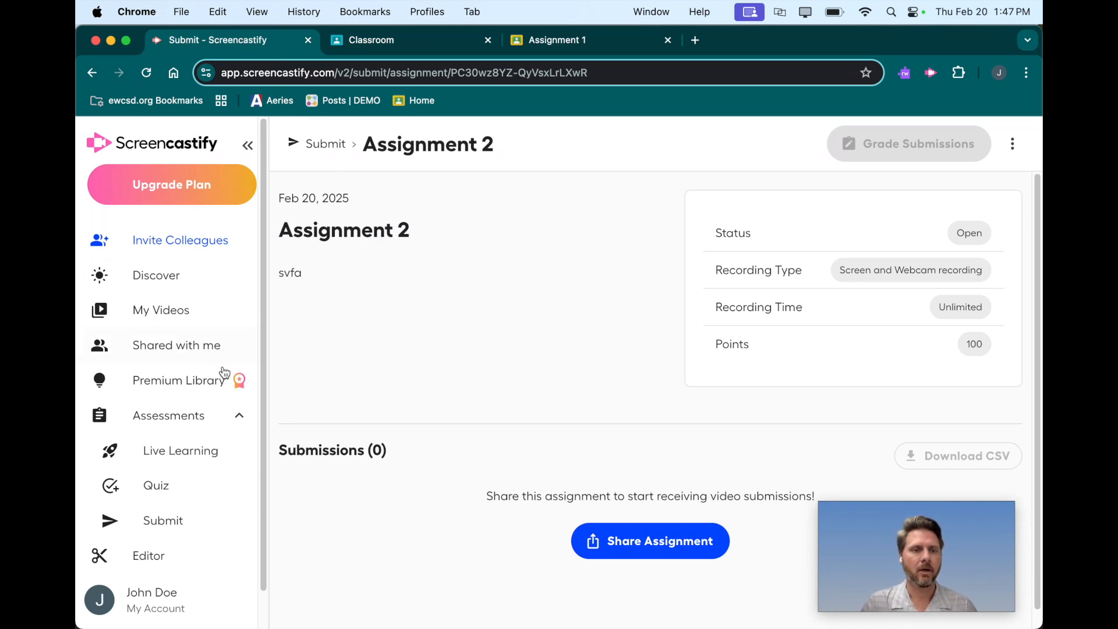
{"action": "left_click", "coordinate": [168, 520]}
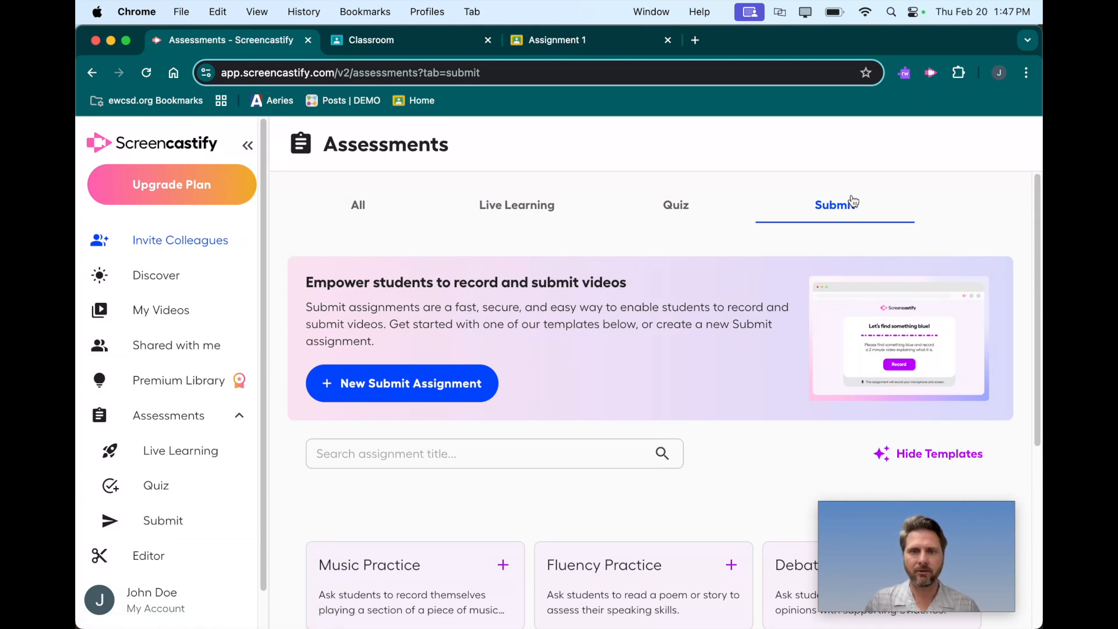
{"action": "scroll", "coordinate": [753, 396], "scroll_direction": "down", "scroll_amount": 5}
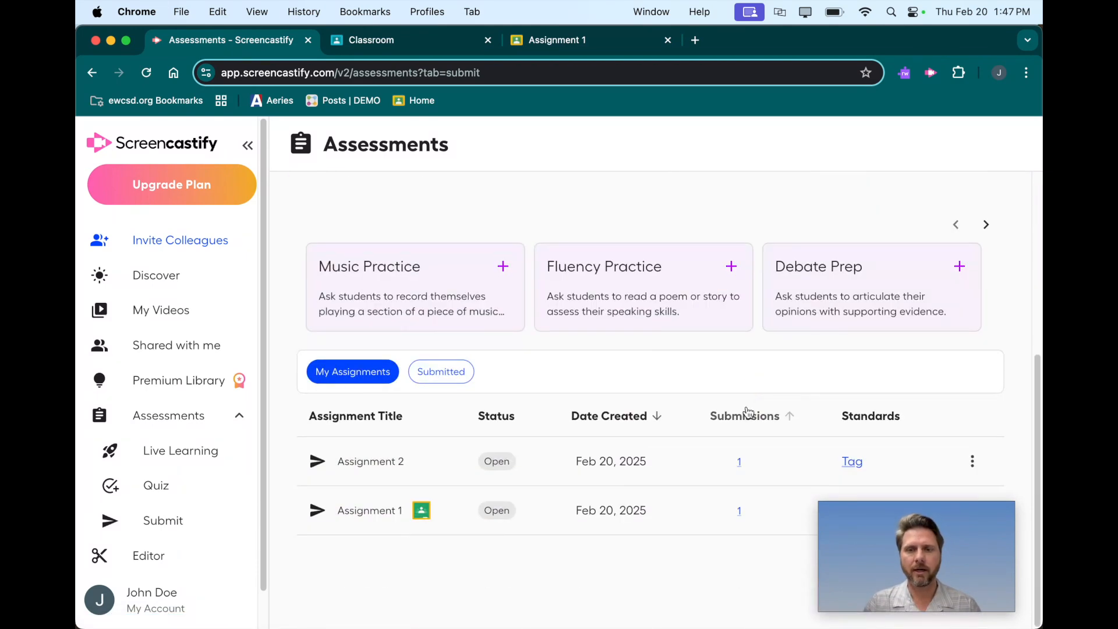
Open Assignment 1 from the Submit assignment list in Google Classroom and display its student work.
{"action": "left_click_drag", "start_coordinate": [853, 511], "coordinate": [106, 518]}
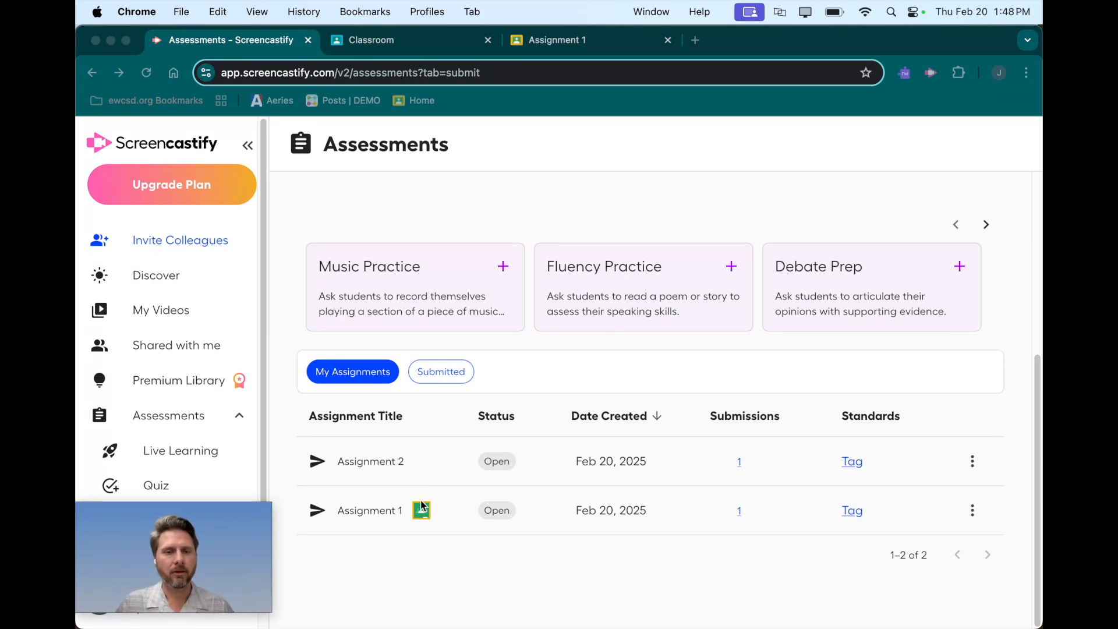
{"action": "left_click", "coordinate": [401, 559]}
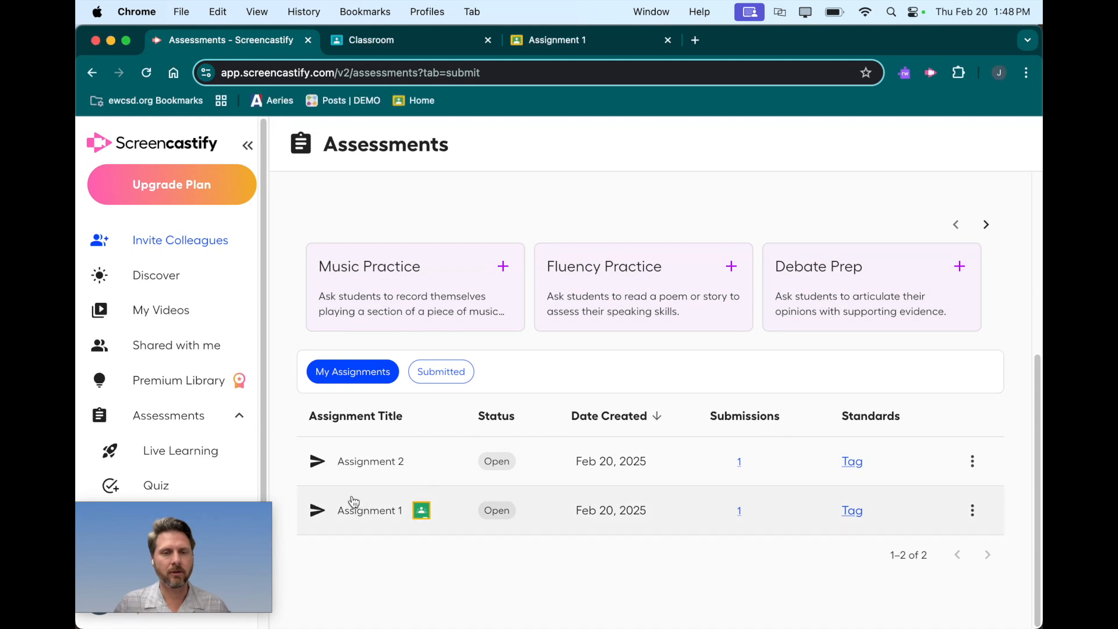
{"action": "left_click", "coordinate": [387, 511]}
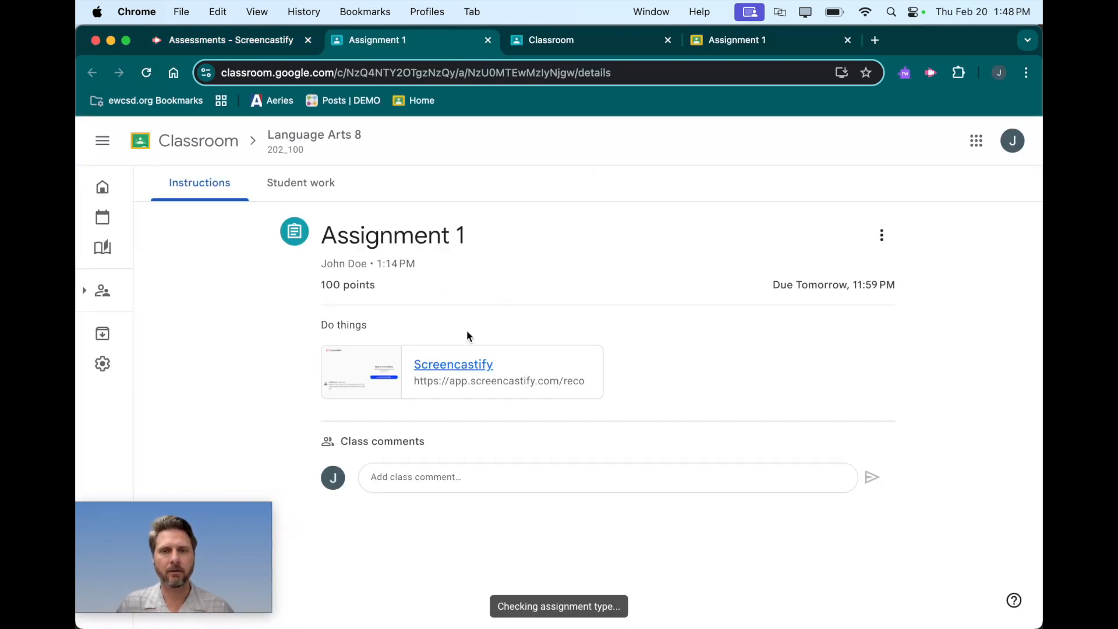
{"action": "left_click", "coordinate": [294, 182]}
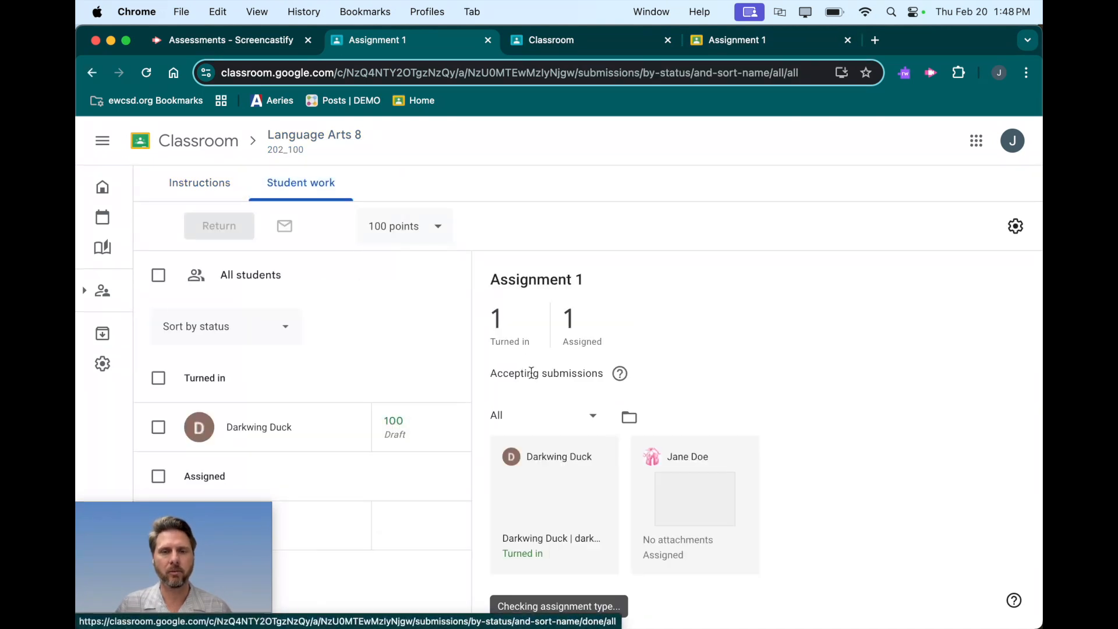
Return to Screencastify, open the student's submission for Assignment 2 and play its video.
{"action": "left_click", "coordinate": [227, 39]}
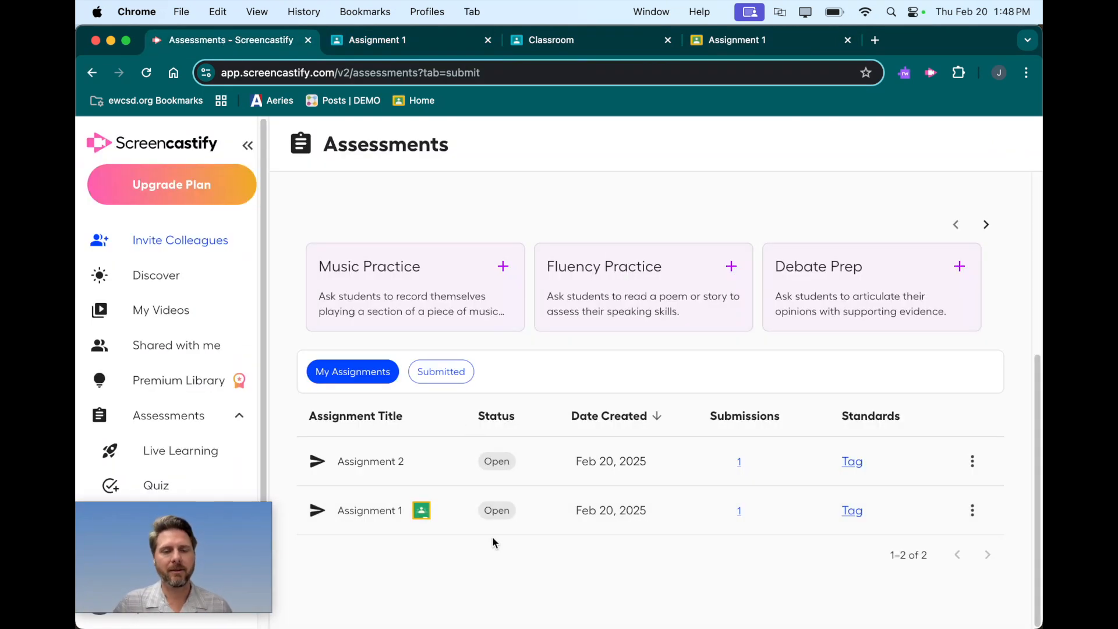
{"action": "left_click", "coordinate": [426, 463]}
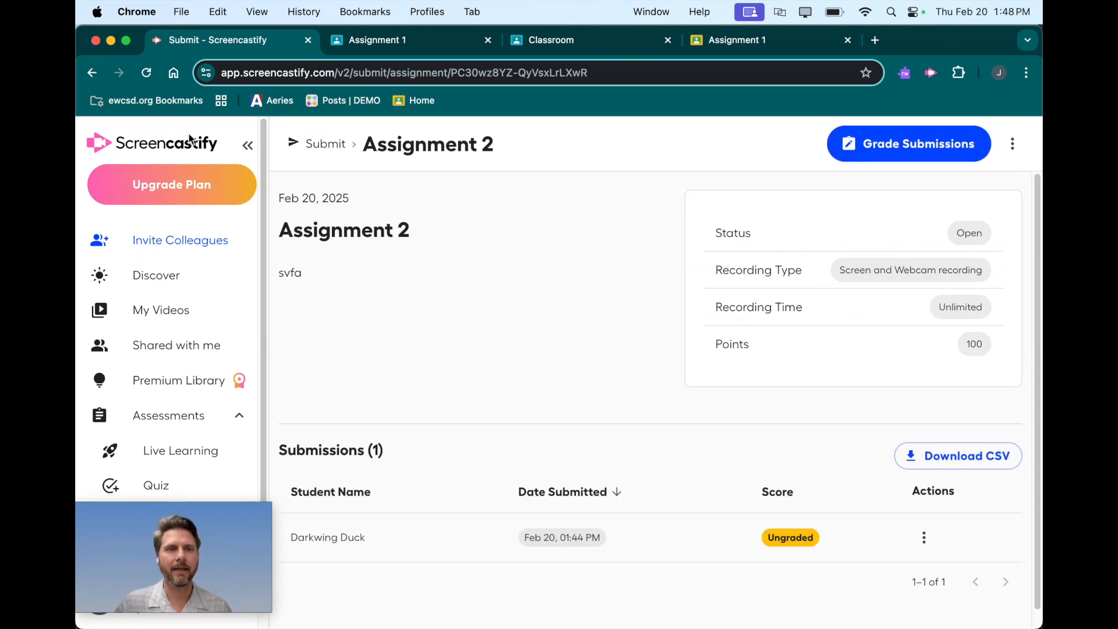
{"action": "scroll", "coordinate": [442, 472], "scroll_direction": "down", "scroll_amount": 1}
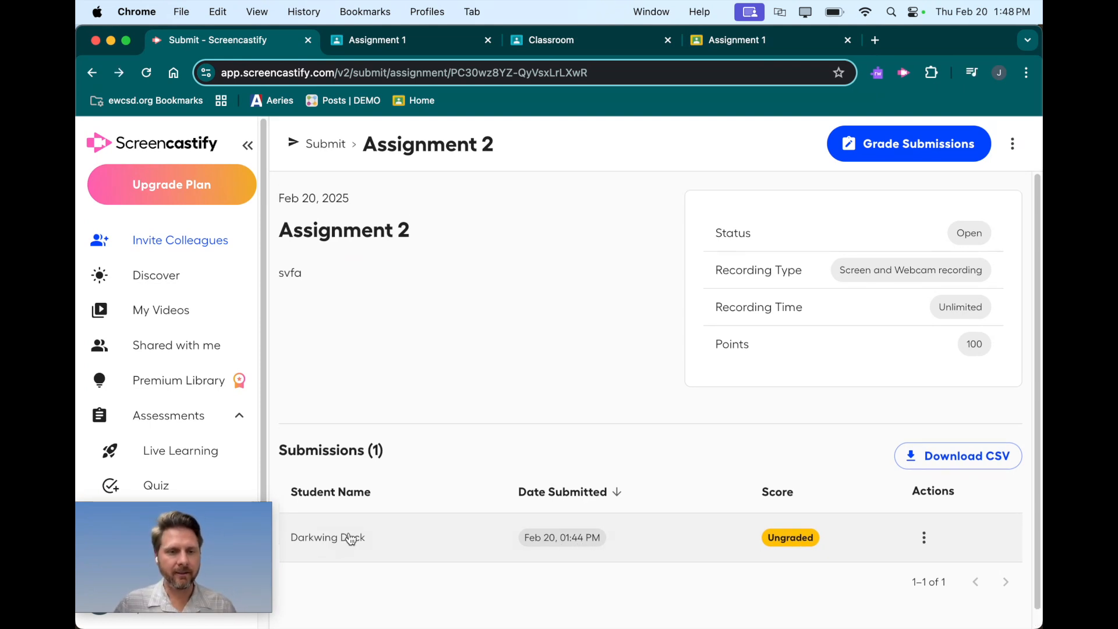
{"action": "left_click", "coordinate": [350, 539]}
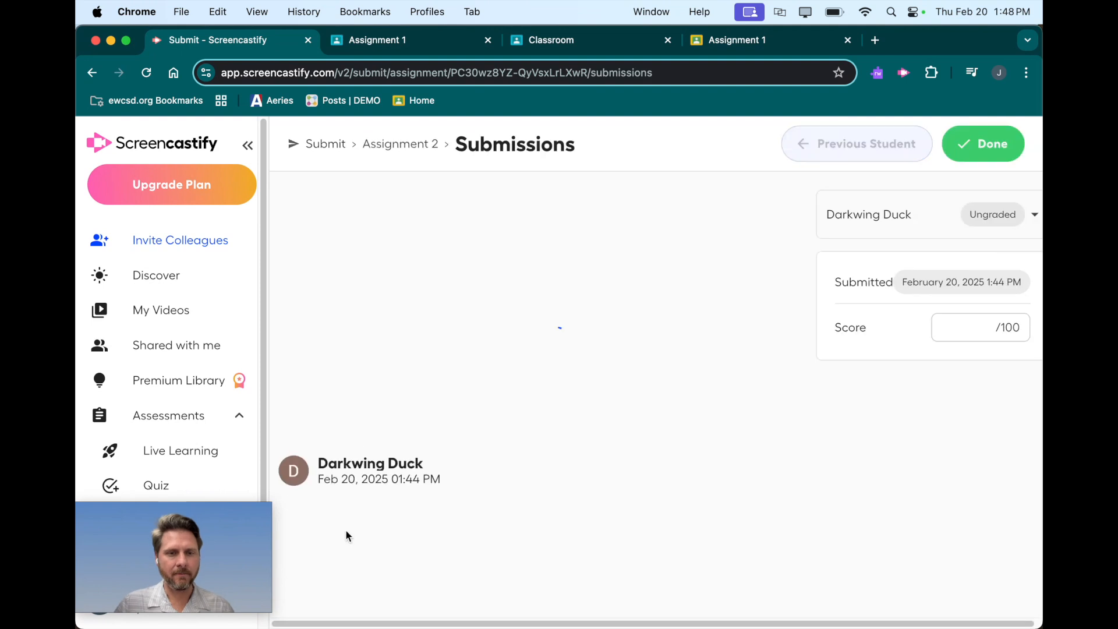
{"action": "left_click", "coordinate": [303, 533]}
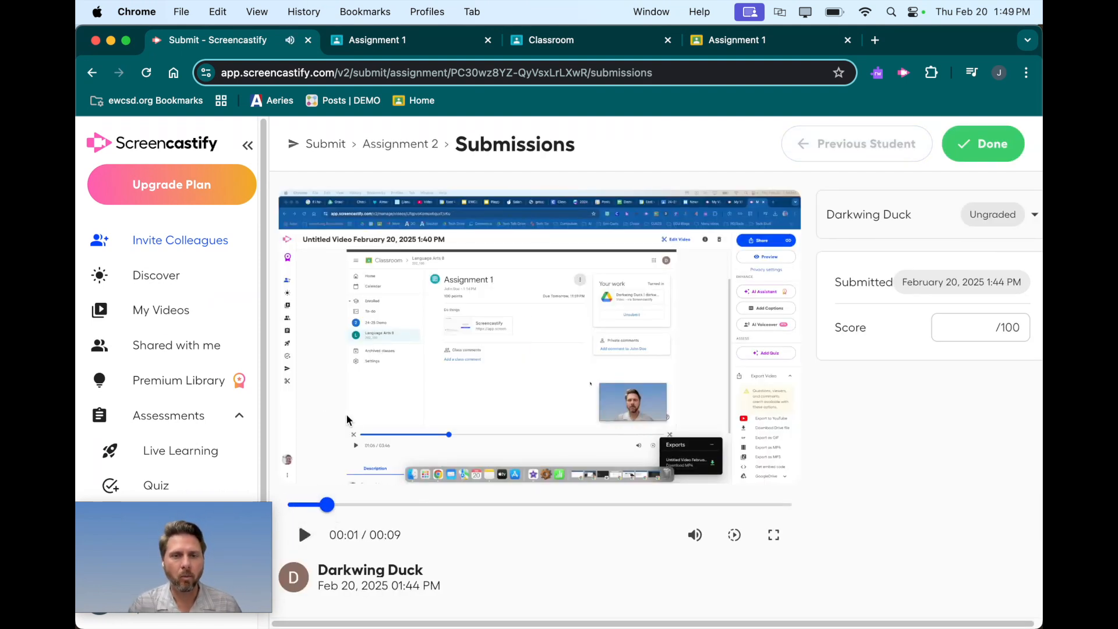
Score the submission 100 out of 100, finish grading and return to the Assignment 2 page.
{"action": "left_click", "coordinate": [992, 327]}
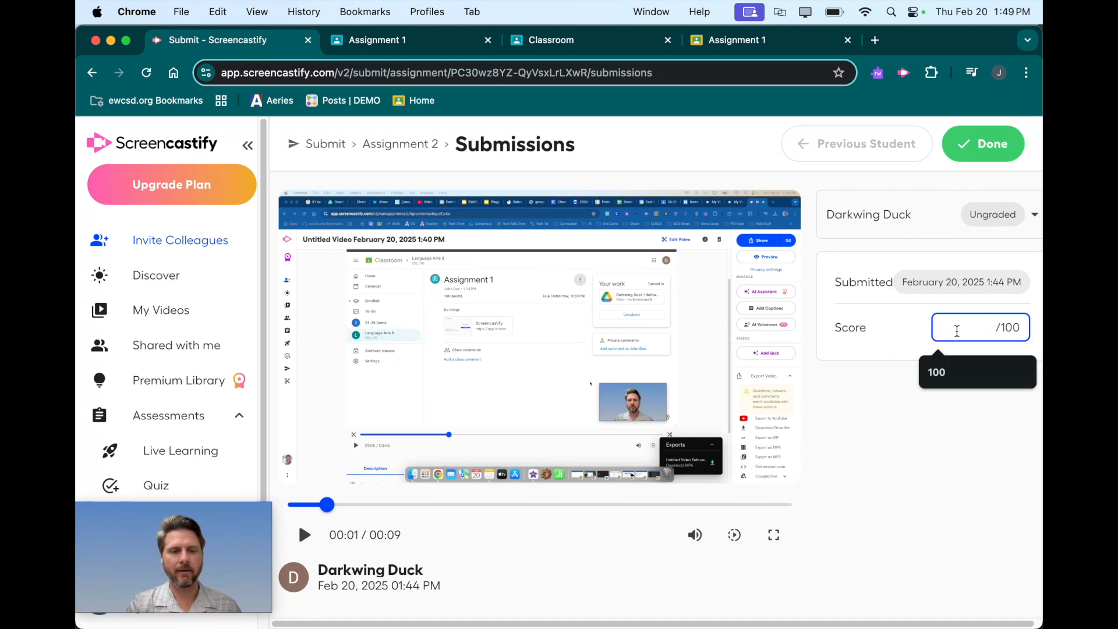
{"action": "type", "text": "100"}
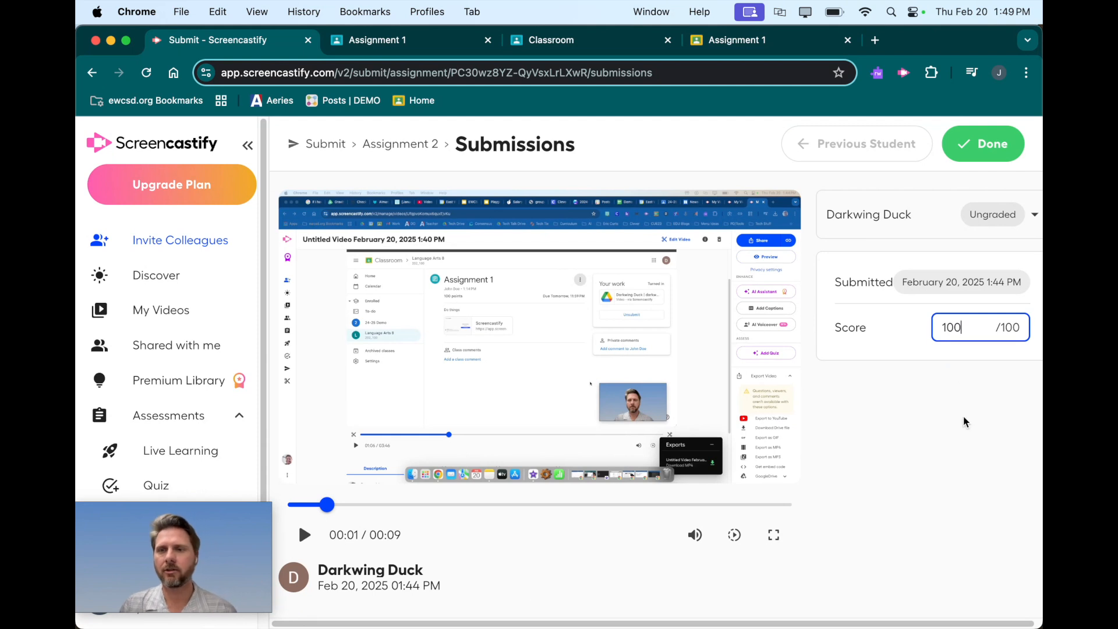
{"action": "left_click", "coordinate": [964, 421]}
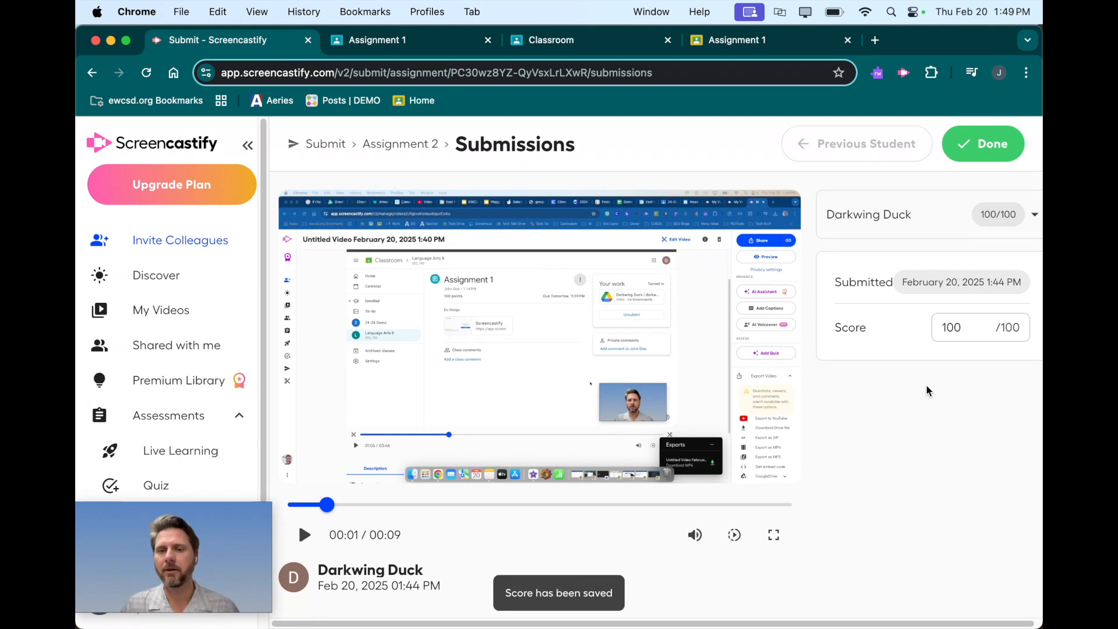
{"action": "left_click", "coordinate": [978, 148]}
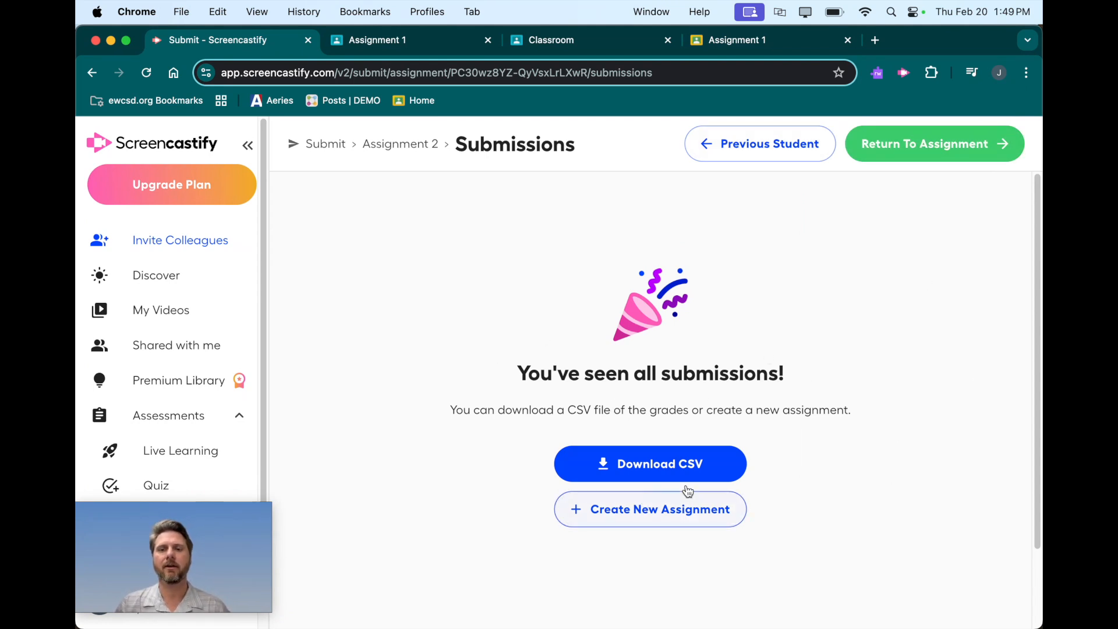
{"action": "left_click", "coordinate": [931, 147]}
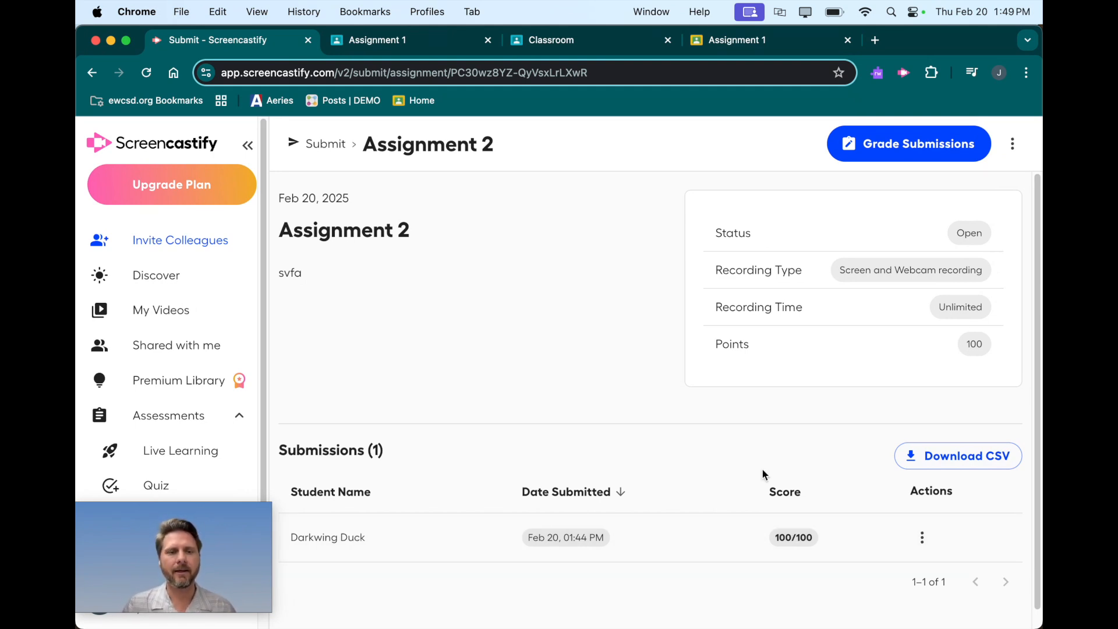
Download the Assignment 2 submissions as a CSV file, view it in Numbers and quit Numbers.
{"action": "left_click", "coordinate": [978, 460]}
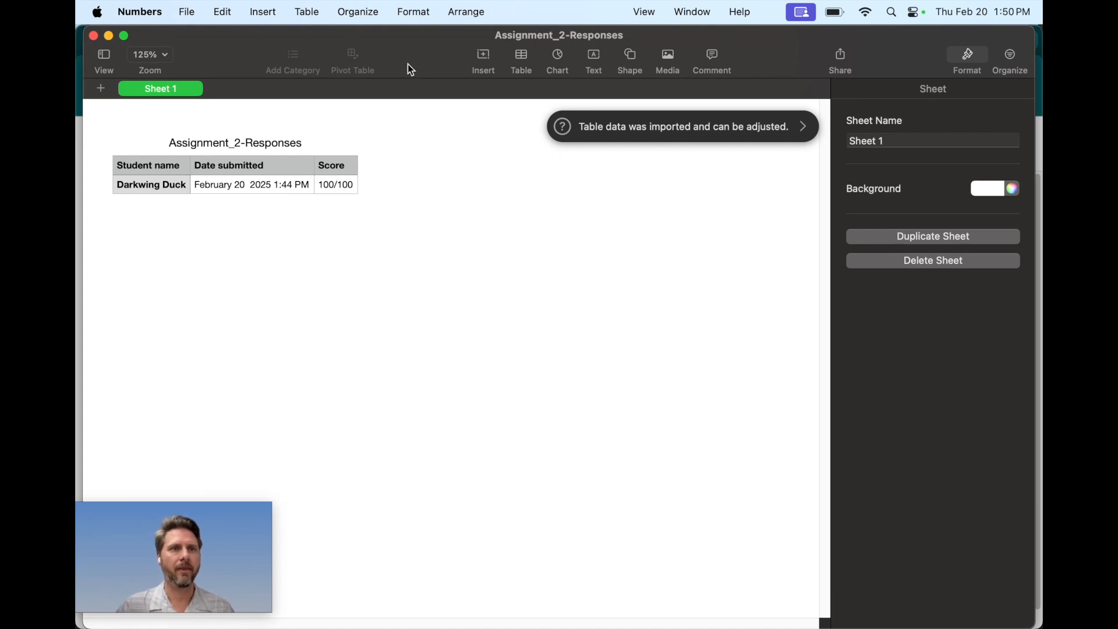
{"action": "left_click", "coordinate": [150, 18]}
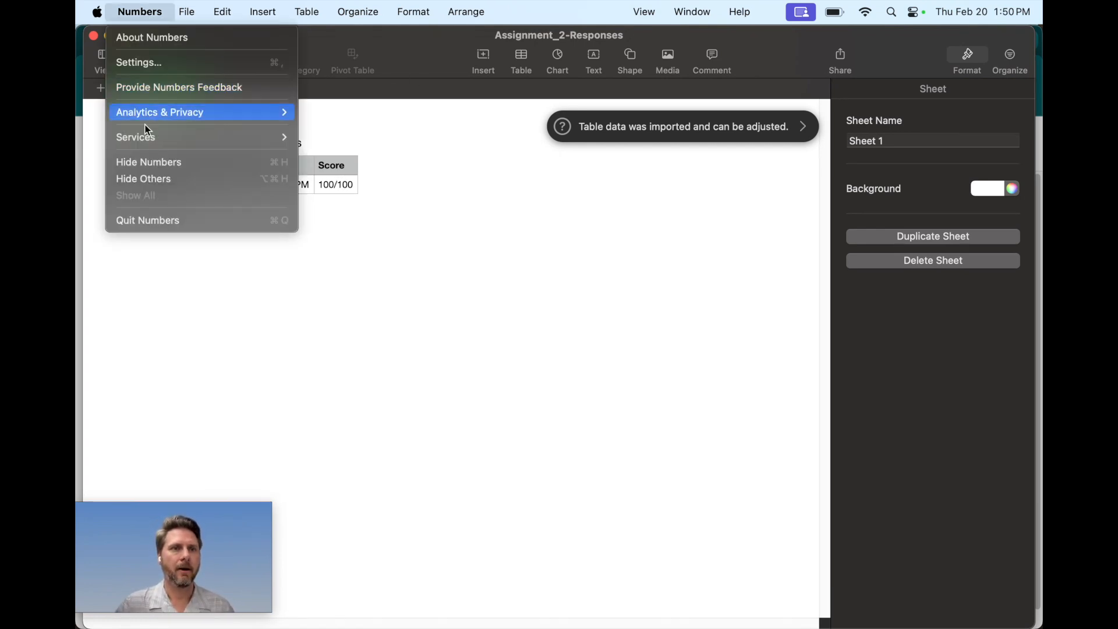
{"action": "left_click", "coordinate": [163, 225]}
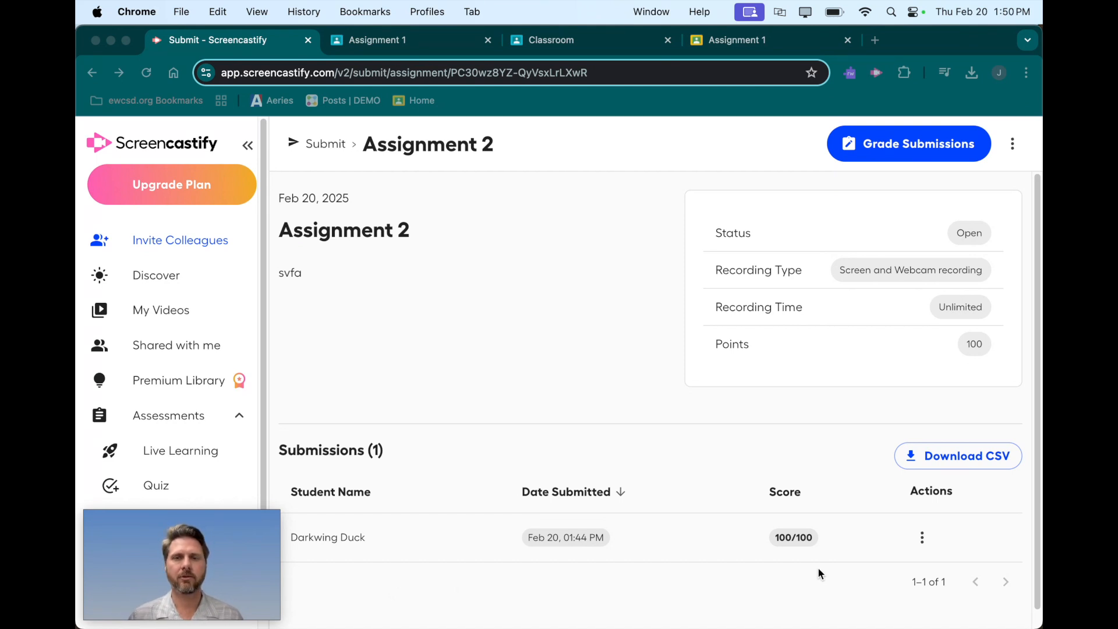
Examine the actions available for the student's submission and the options for Assignment 2.
{"action": "left_click", "coordinate": [922, 536]}
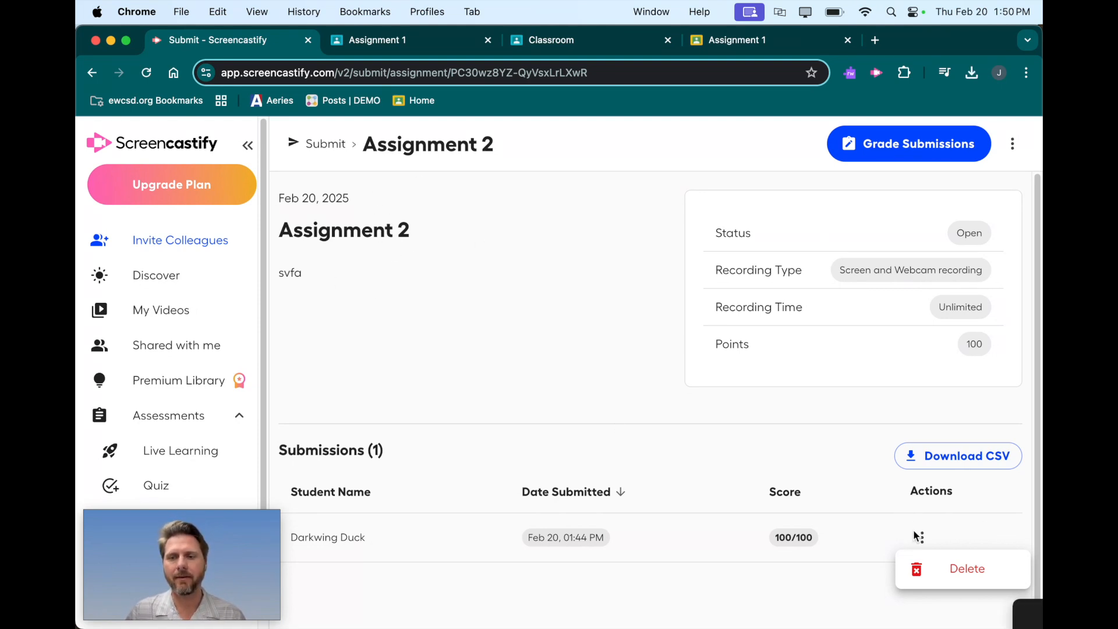
{"action": "left_click", "coordinate": [1013, 147]}
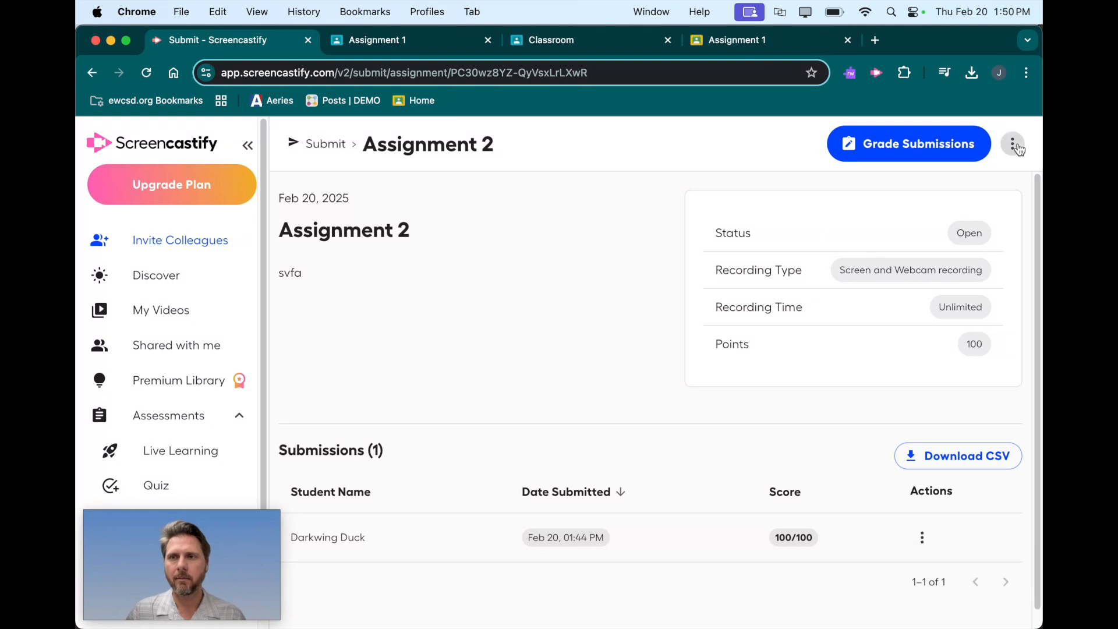
{"action": "left_click", "coordinate": [1014, 147]}
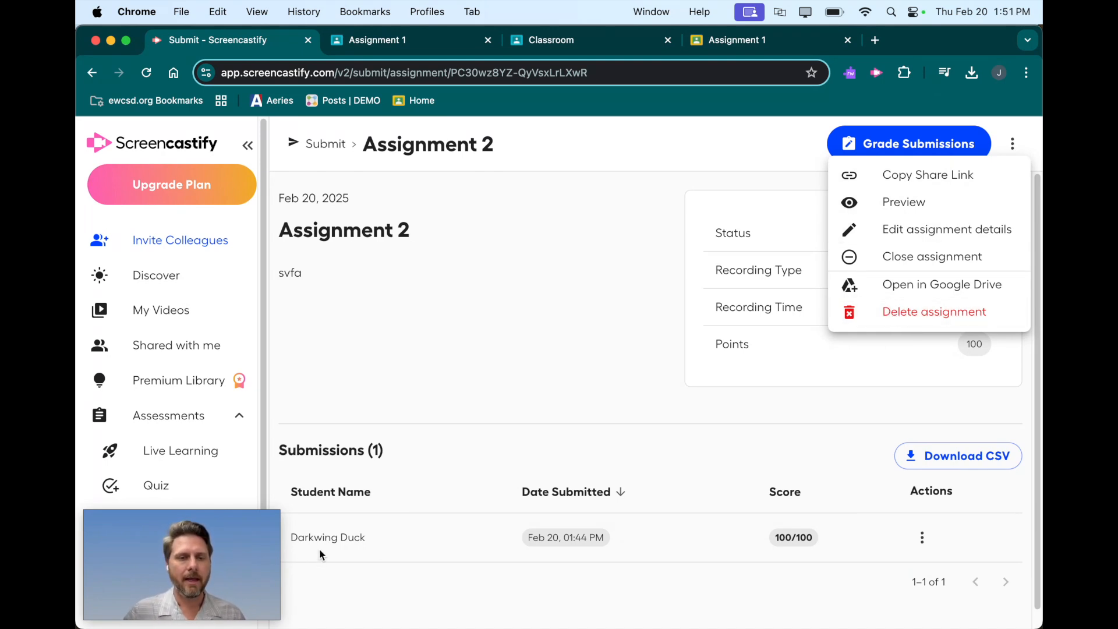
Return to the Submit assessments page and display the list of the teacher's own assignments.
{"action": "mouse_move", "coordinate": [274, 545]}
{"action": "left_click_drag", "start_coordinate": [252, 541], "coordinate": [995, 539]}
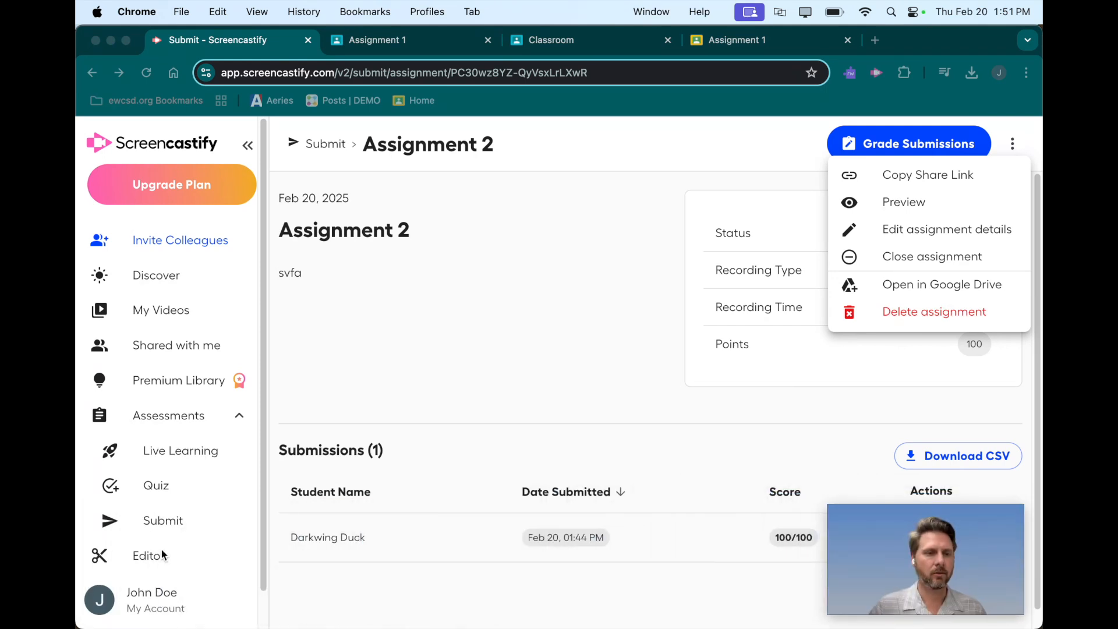
{"action": "left_click", "coordinate": [169, 521]}
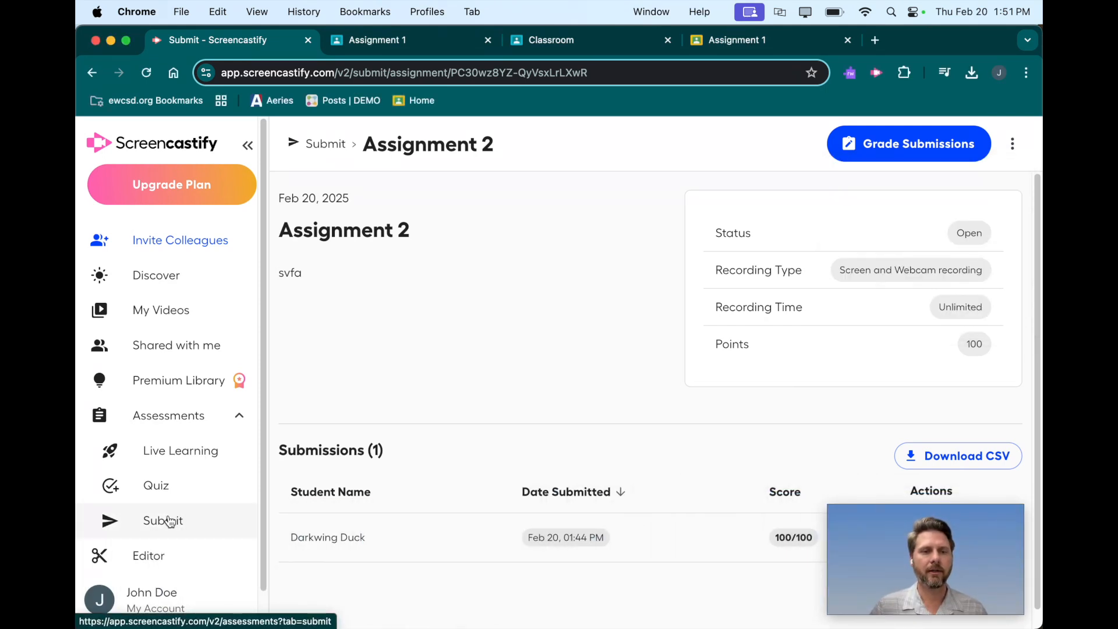
{"action": "left_click", "coordinate": [169, 521]}
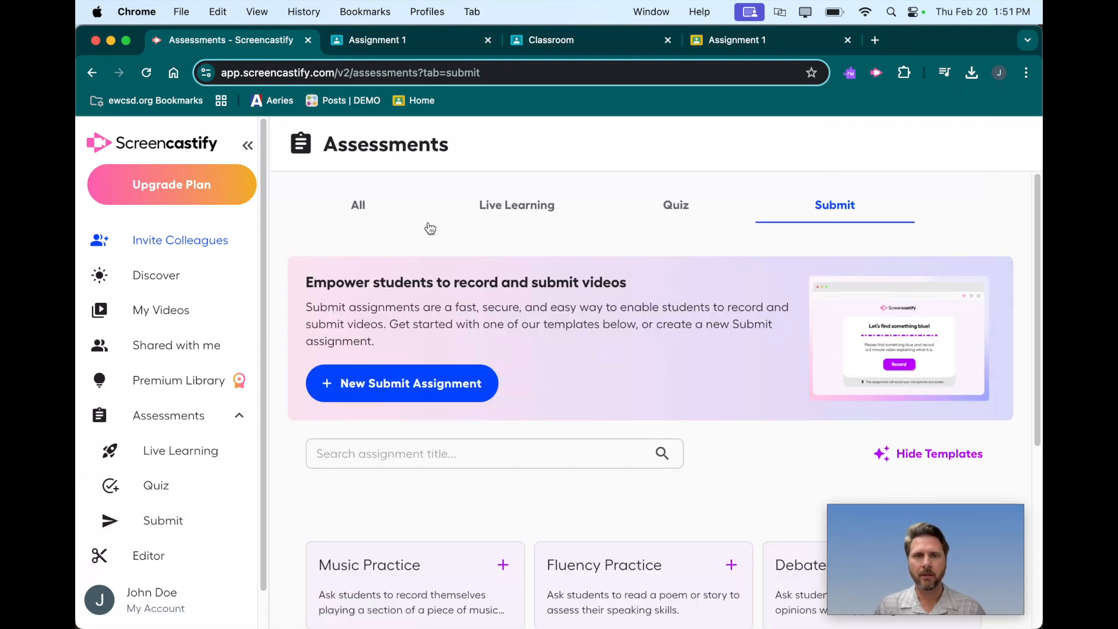
{"action": "mouse_move", "coordinate": [977, 608]}
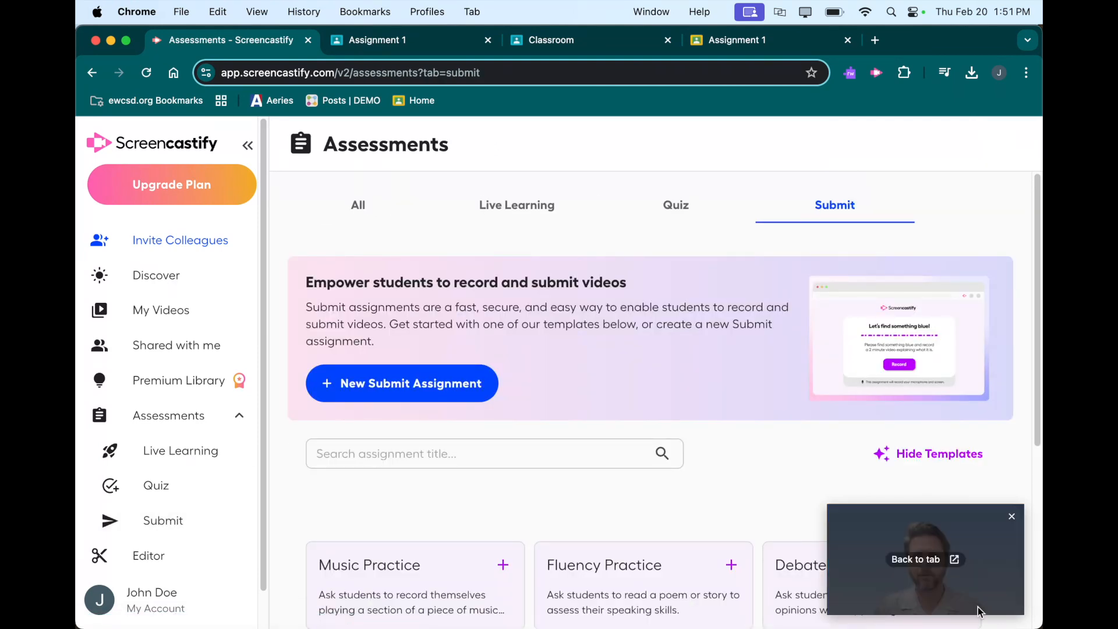
{"action": "left_click_drag", "start_coordinate": [998, 528], "coordinate": [993, 148]}
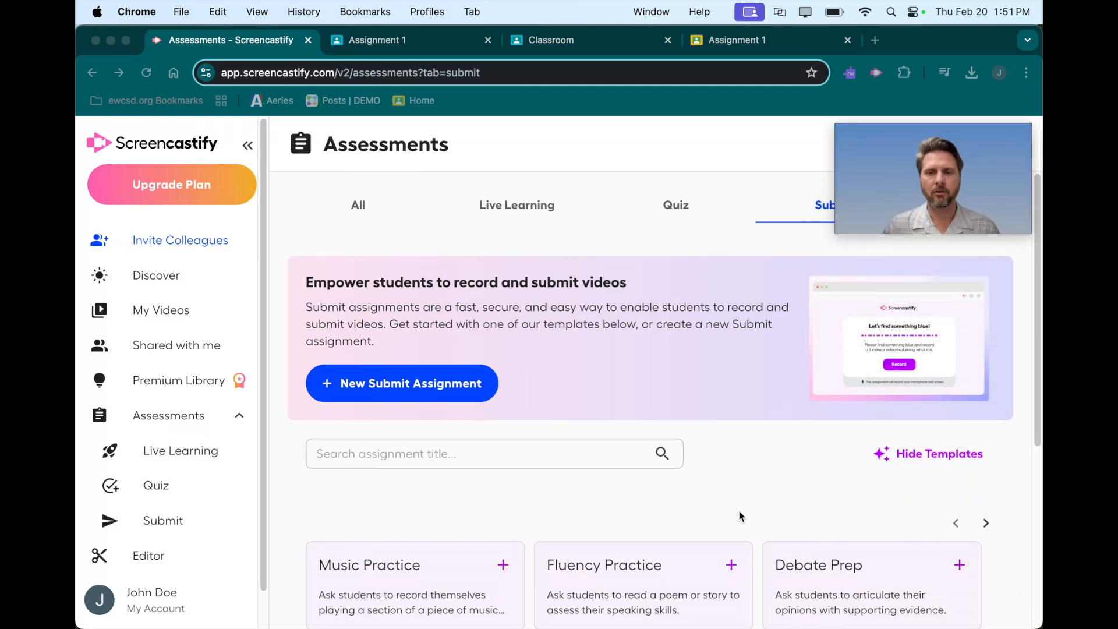
{"action": "scroll", "coordinate": [740, 517], "scroll_direction": "down", "scroll_amount": 3}
{"action": "scroll", "coordinate": [742, 520], "scroll_direction": "down", "scroll_amount": 5}
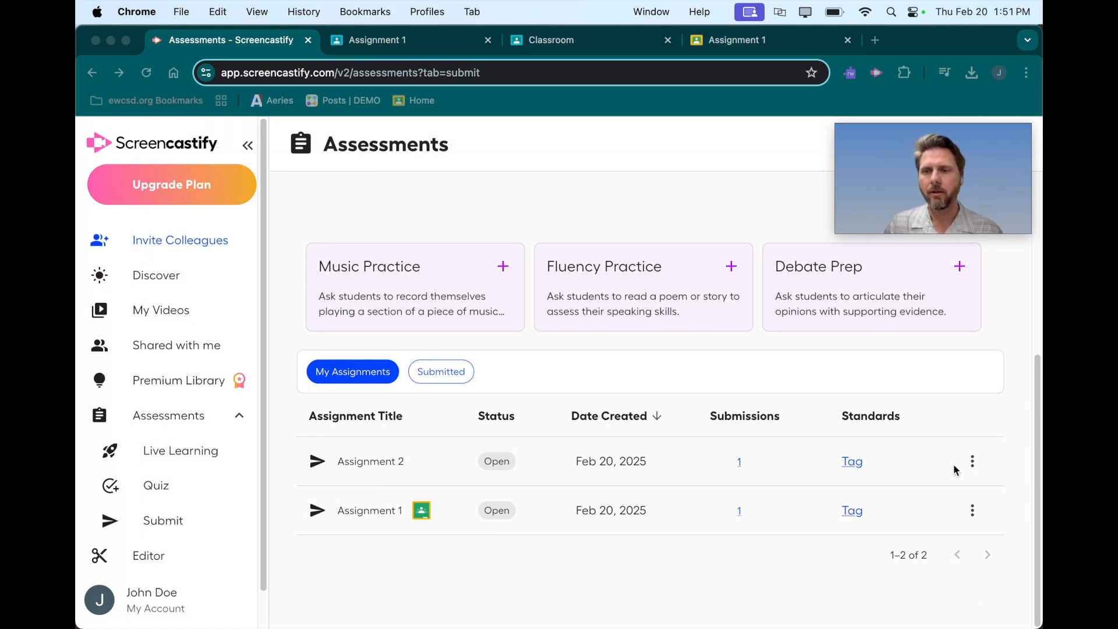
Delete Assignment 2 together with its submissions and reload the assignment list.
{"action": "left_click", "coordinate": [972, 463]}
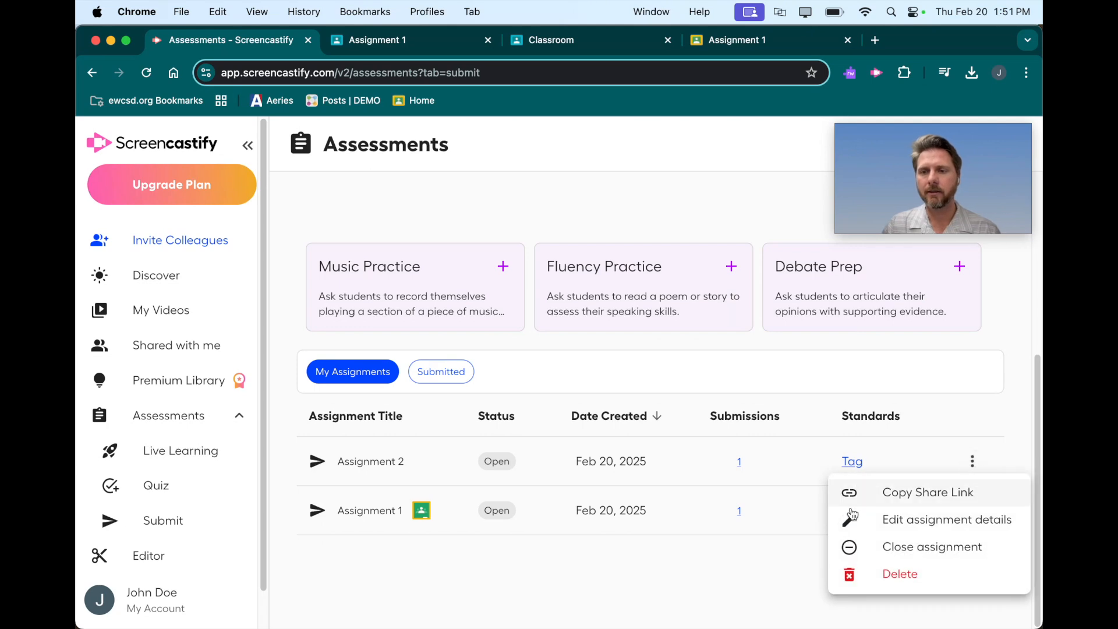
{"action": "left_click", "coordinate": [926, 575]}
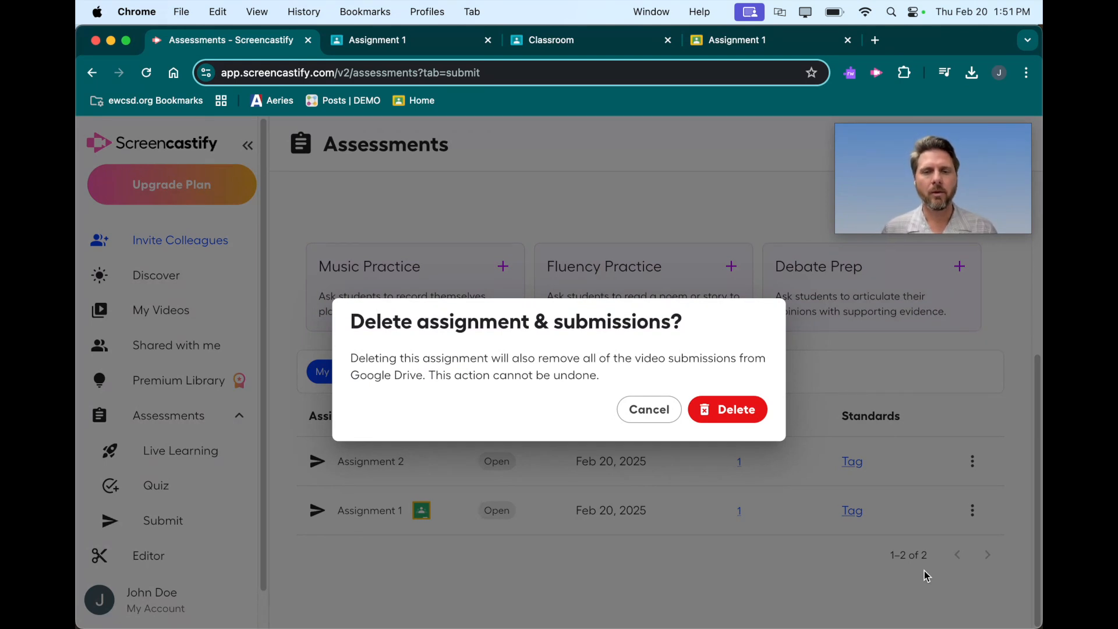
{"action": "left_click", "coordinate": [725, 410]}
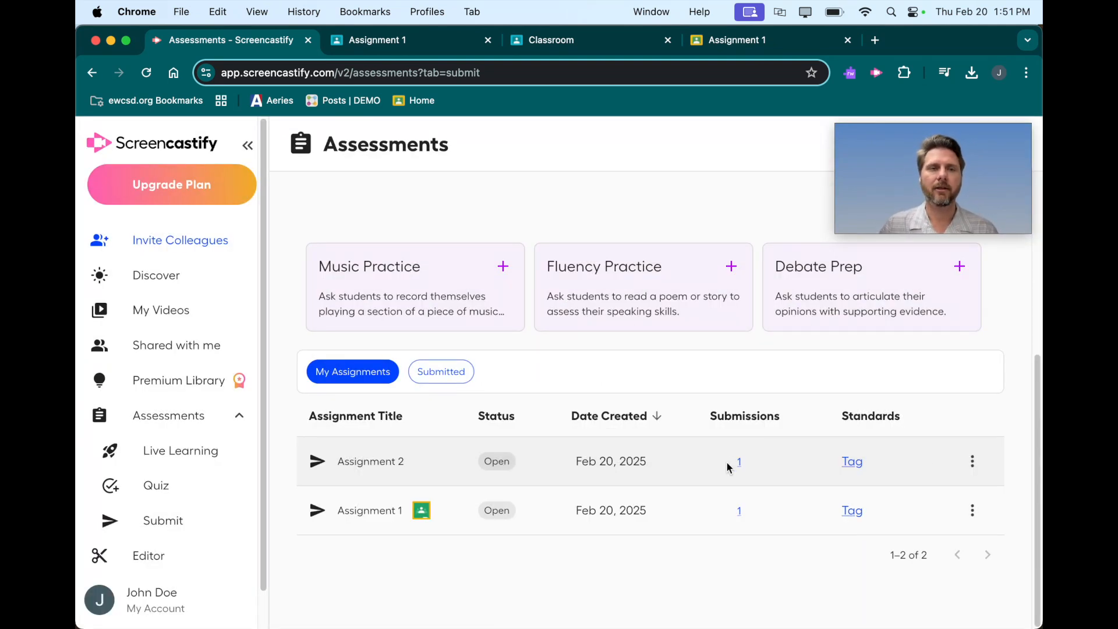
{"action": "left_click", "coordinate": [146, 73]}
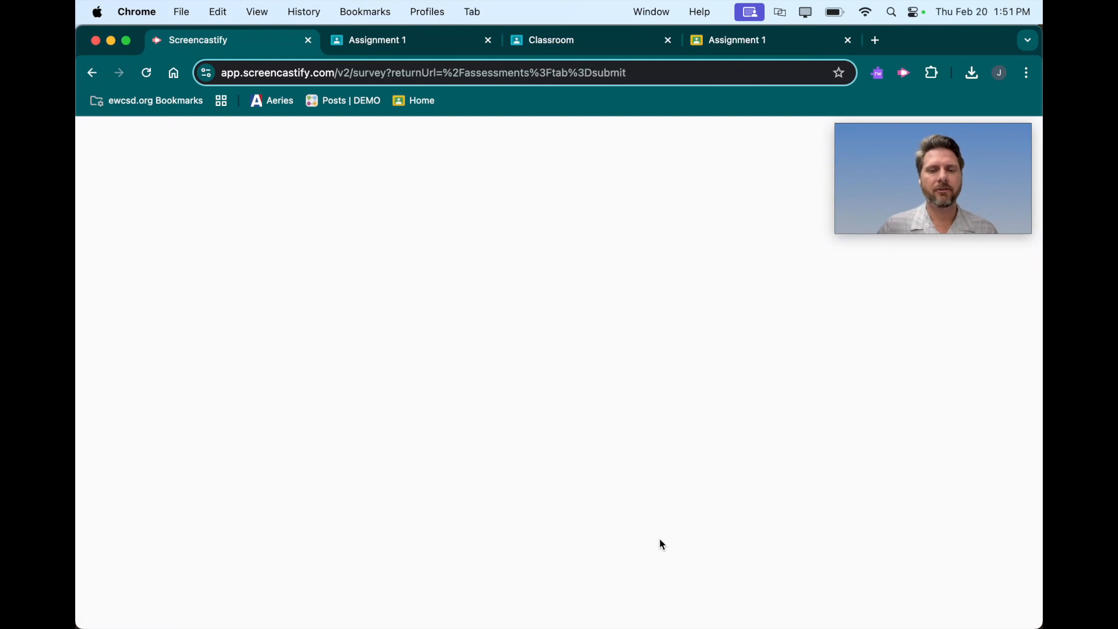
{"action": "scroll", "coordinate": [640, 504], "scroll_direction": "down", "scroll_amount": 4}
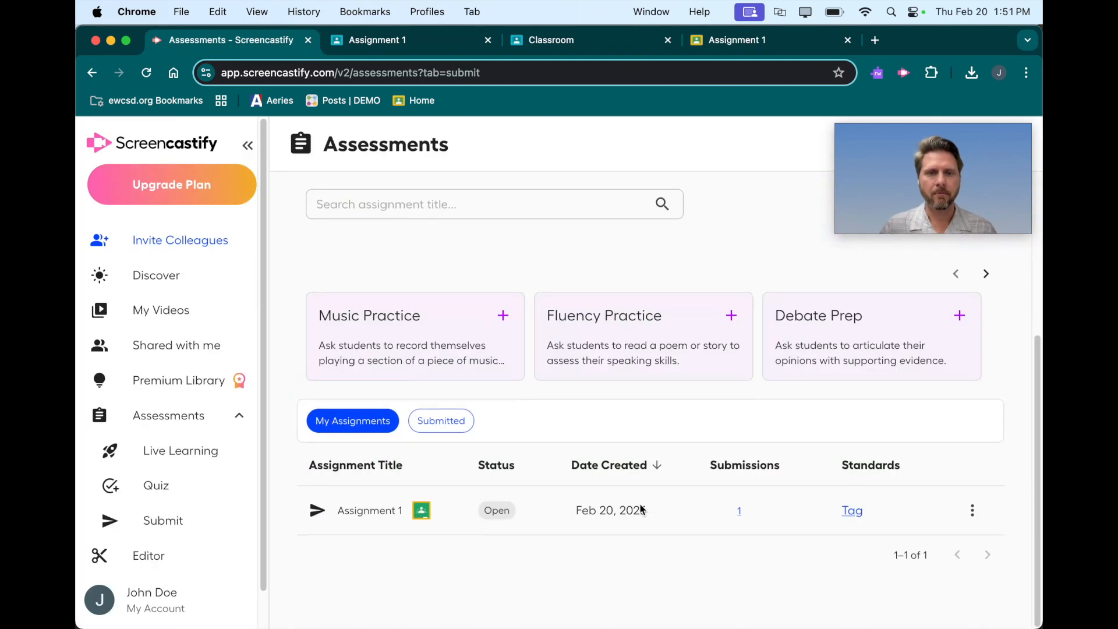